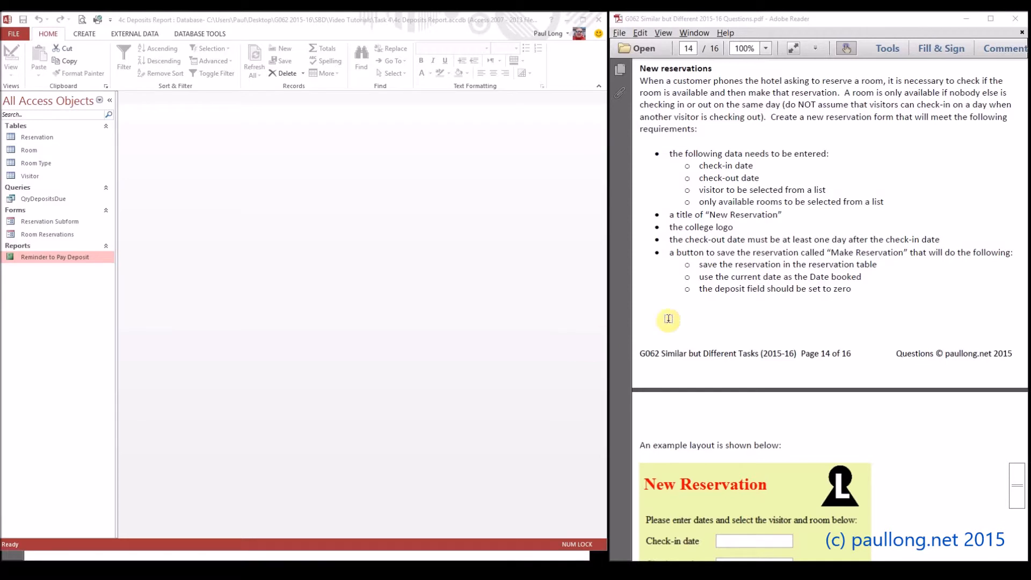
Highlight the date, visitor-list, room-list, title, logo and "Make Reservation" button requirements in the New reservations section of the PDF
drag(695, 164, 762, 177)
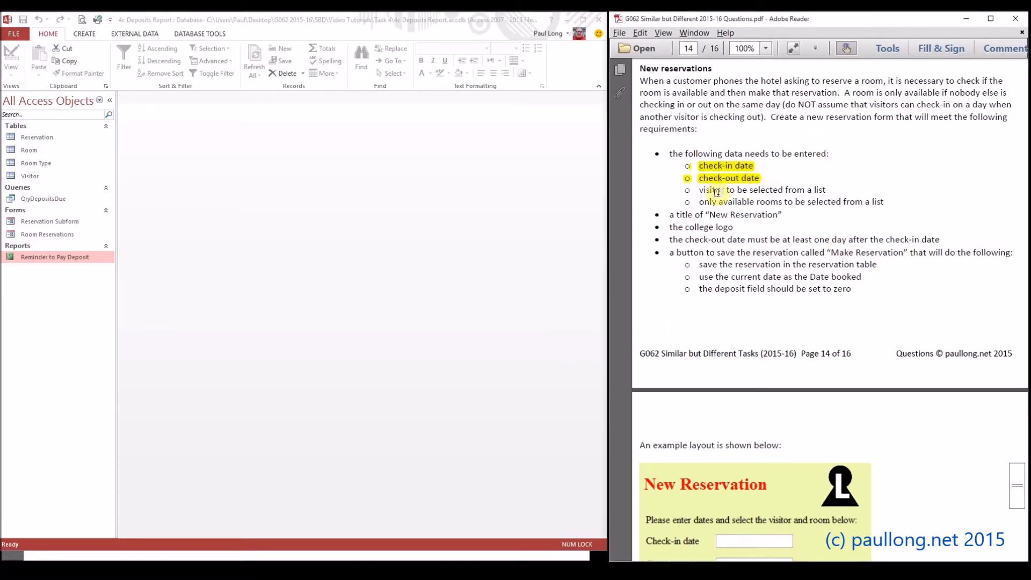
drag(698, 190, 831, 189)
drag(753, 201, 884, 201)
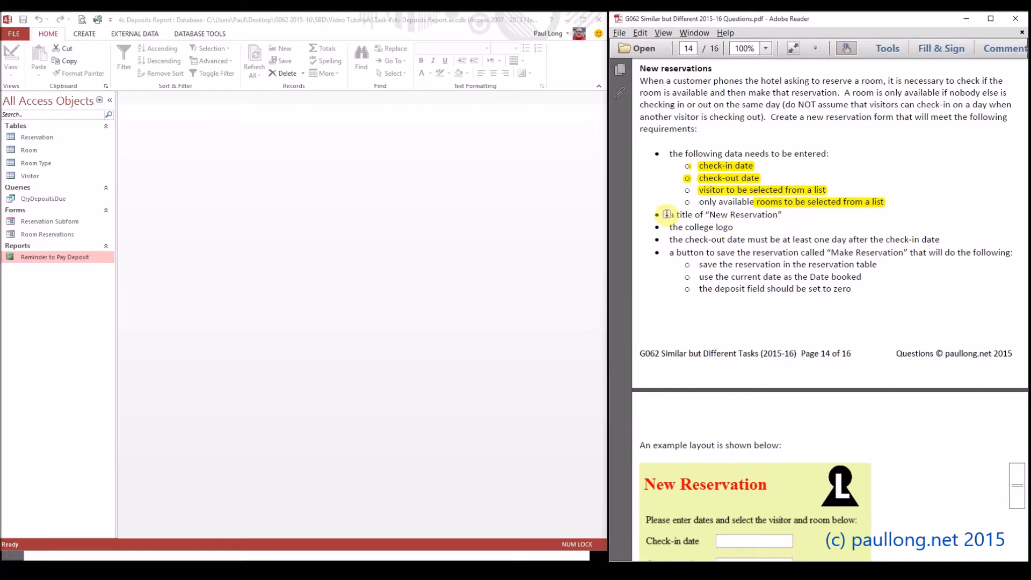
drag(667, 213, 734, 227)
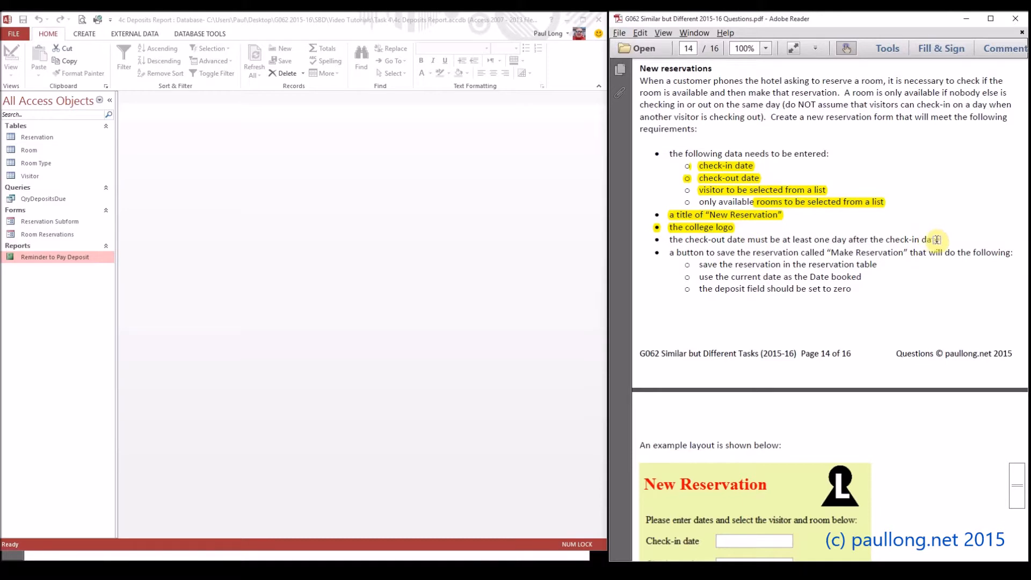
drag(668, 252, 704, 252)
drag(825, 252, 908, 253)
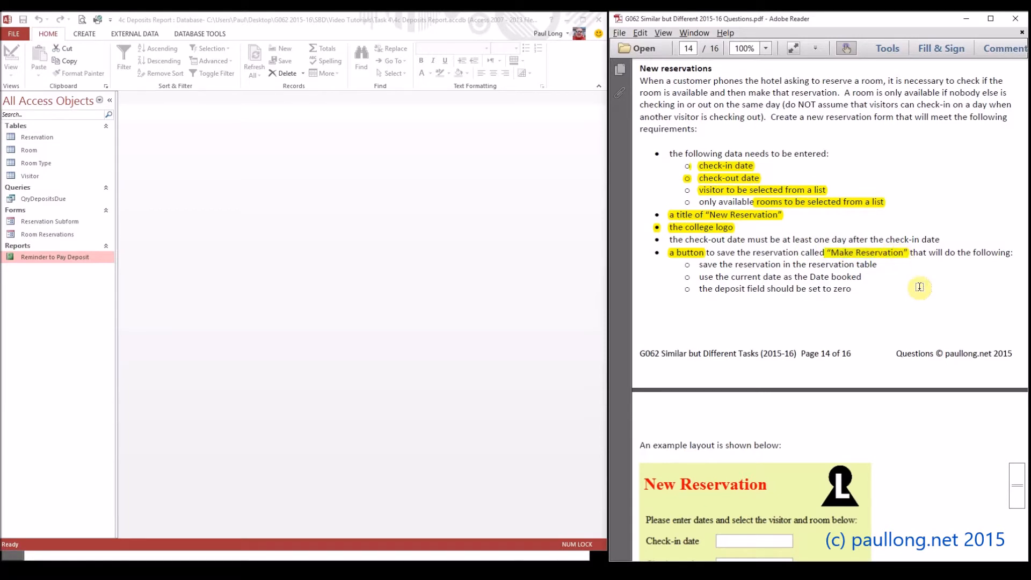
Review the example layout in the PDF and highlight the task (d)(i) sentence asking for screenshot evidence of the form
scroll(912, 291, down, 10)
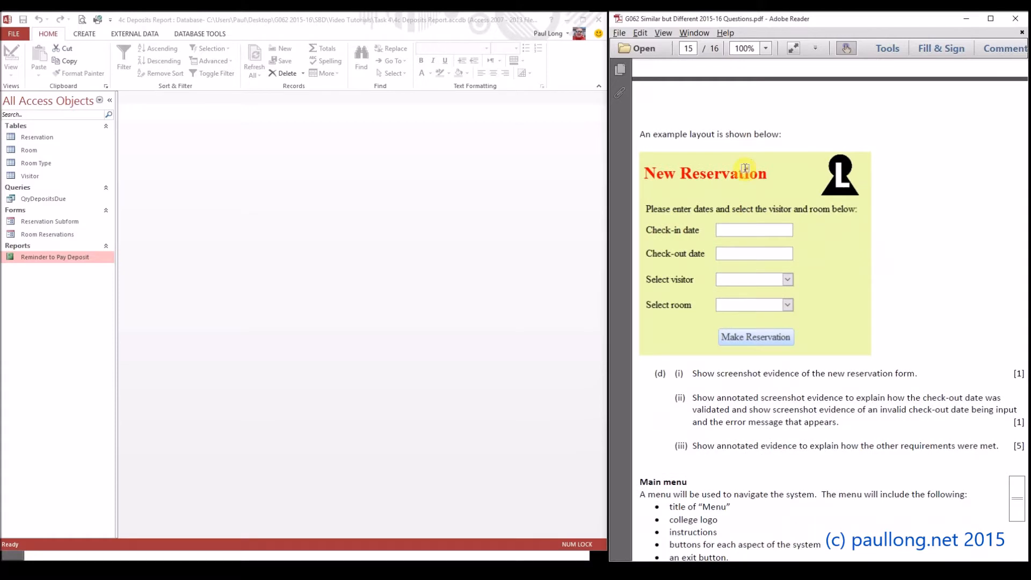
scroll(734, 214, up, 2)
scroll(734, 217, up, 1)
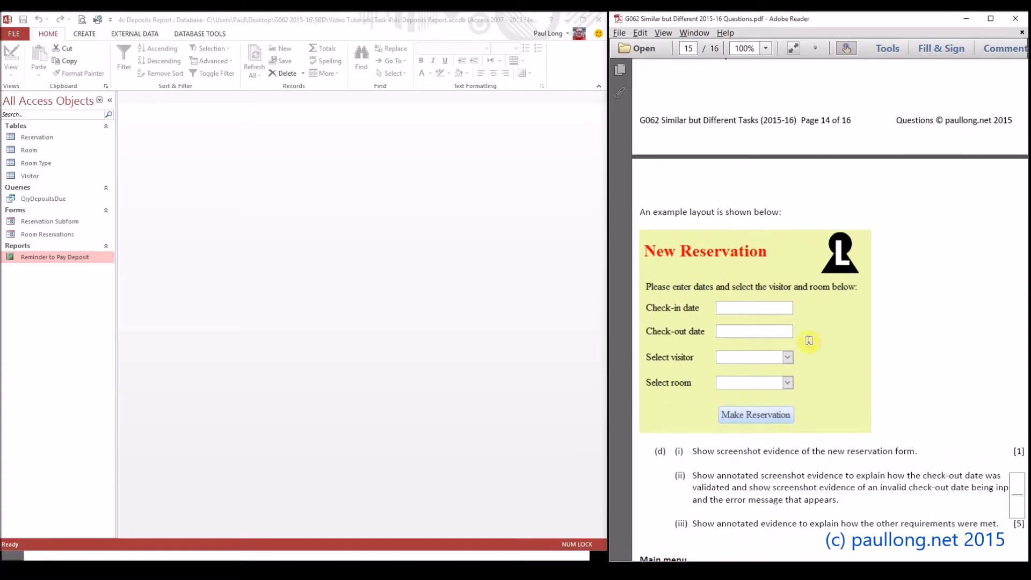
drag(920, 452, 698, 454)
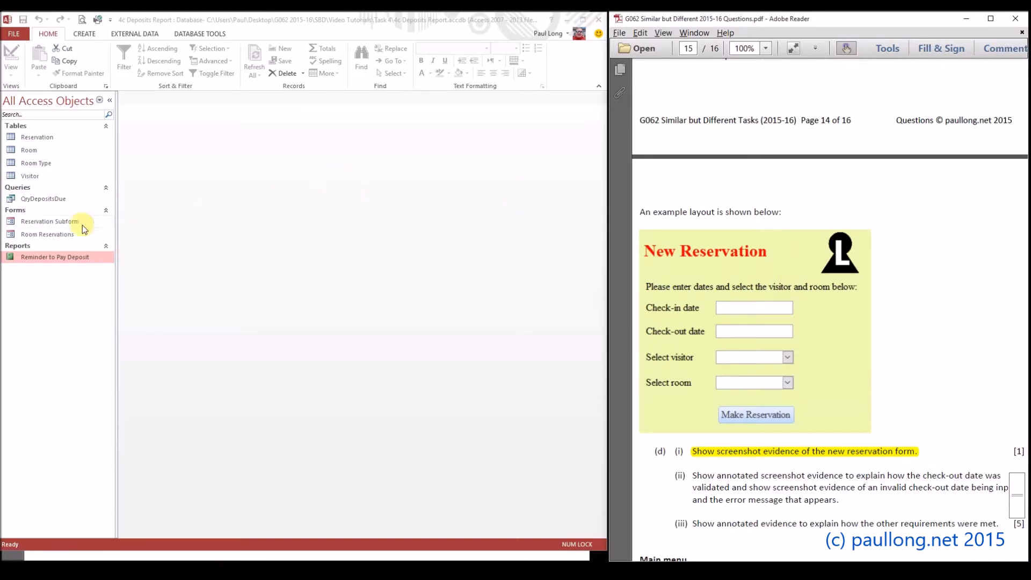
Switch to Access, create a blank form in Design view and save it as "Make Reservation"
click(52, 235)
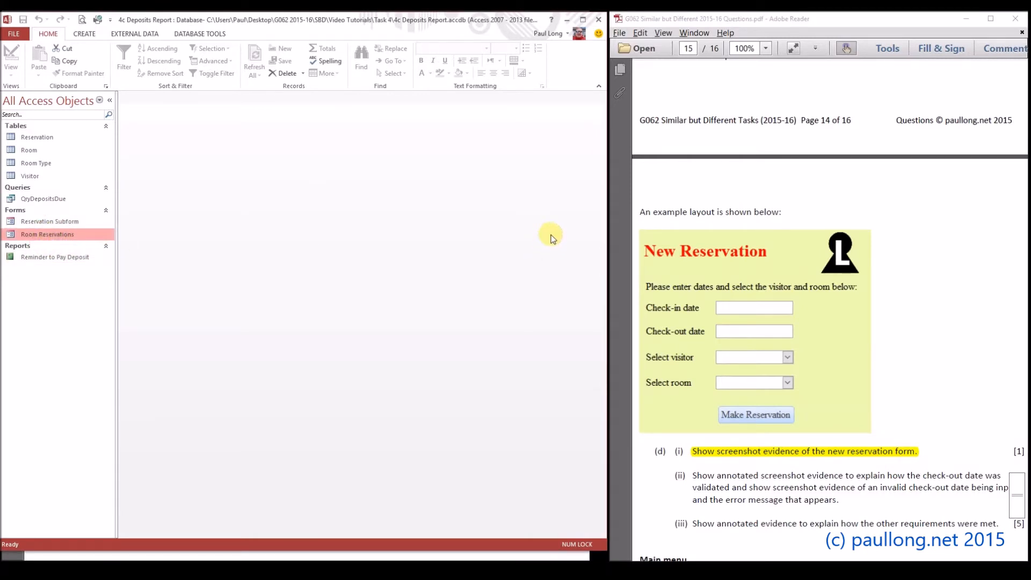
scroll(725, 233, up, 4)
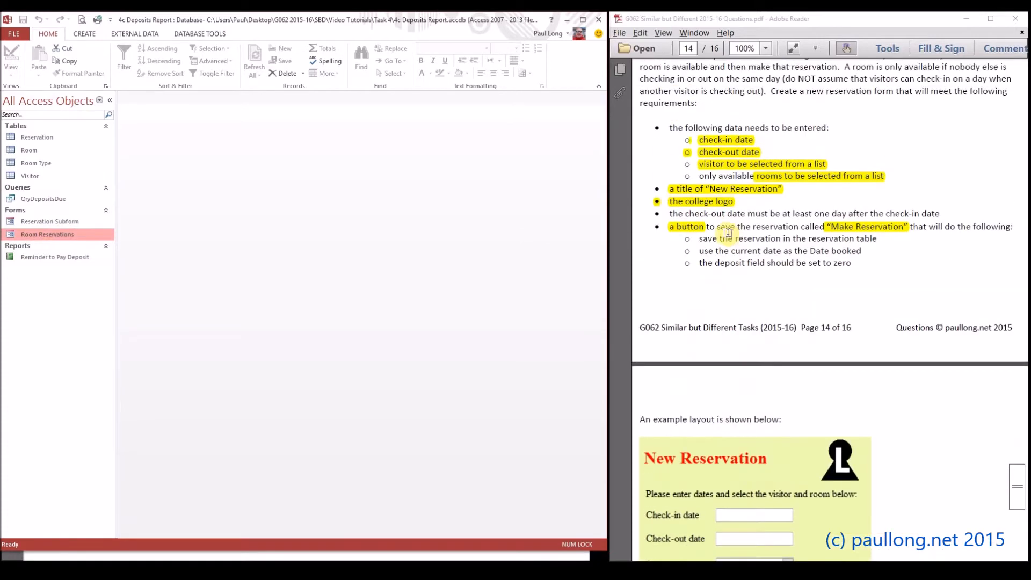
scroll(725, 233, down, 2)
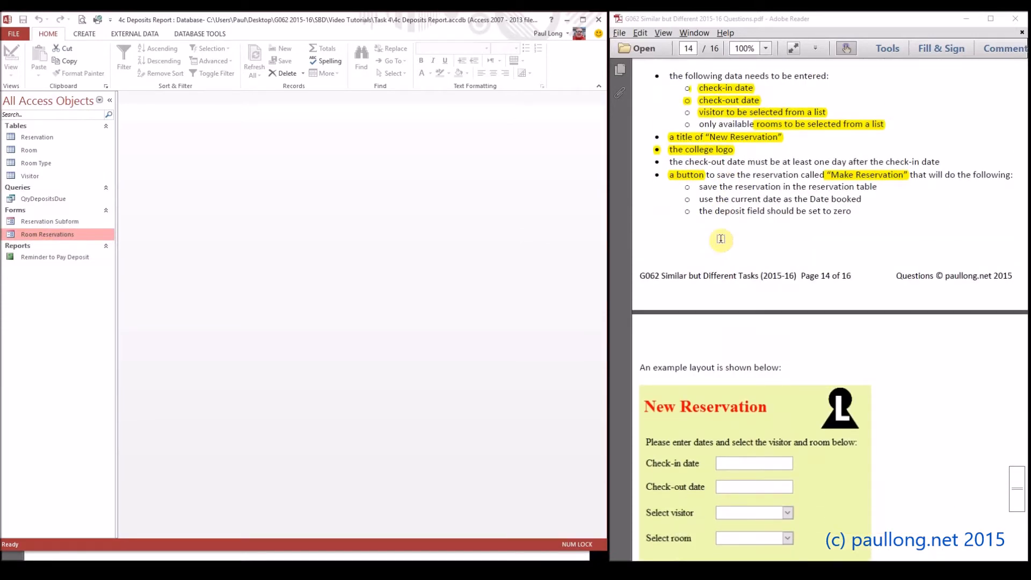
click(81, 36)
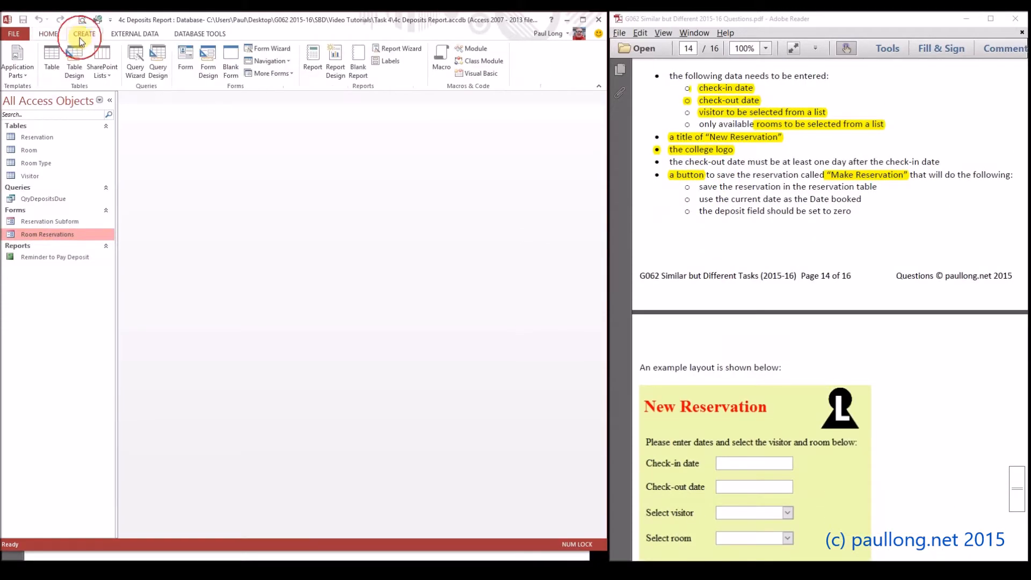
click(204, 74)
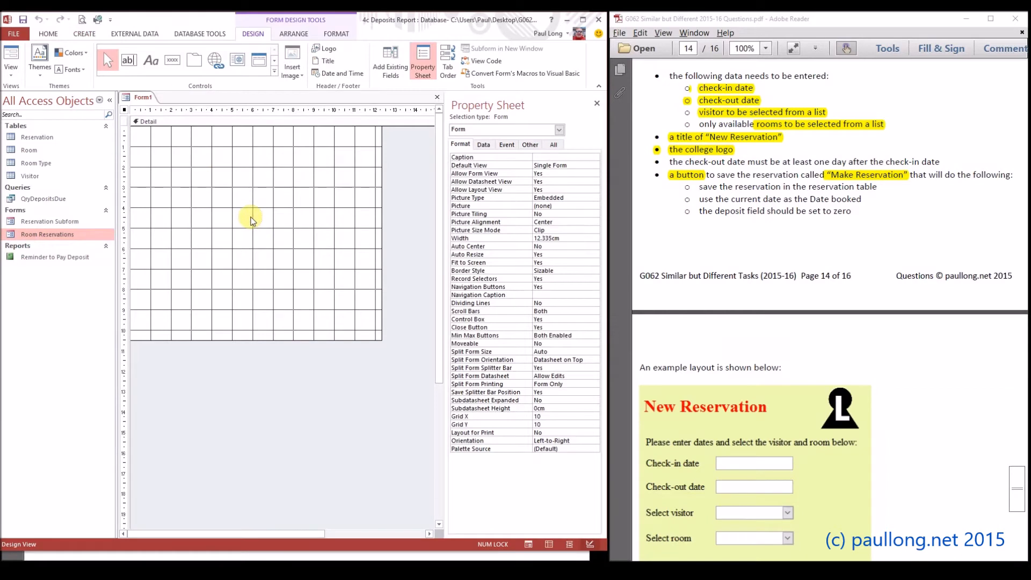
click(24, 20)
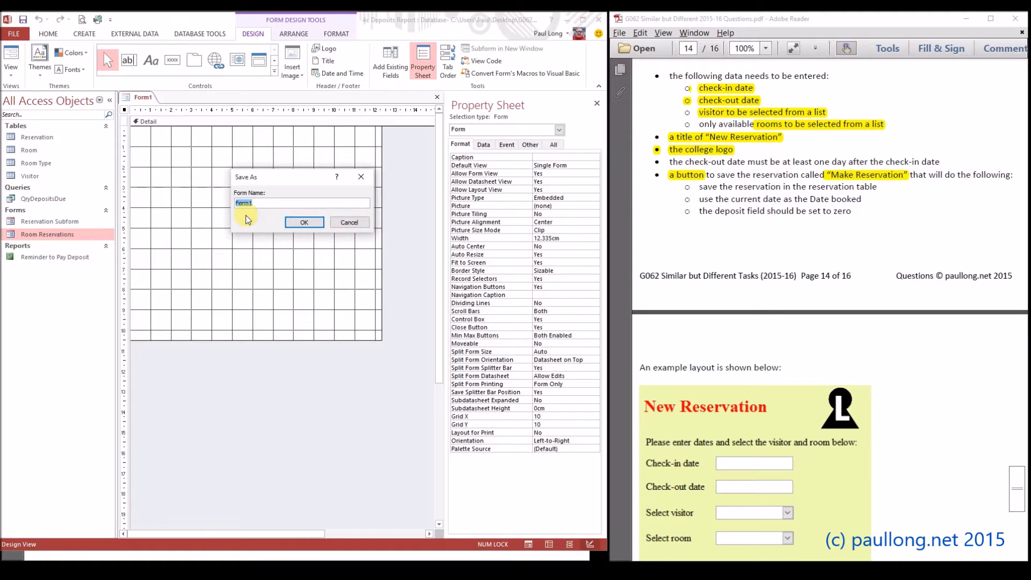
text(Make Reservation)
key(Return)
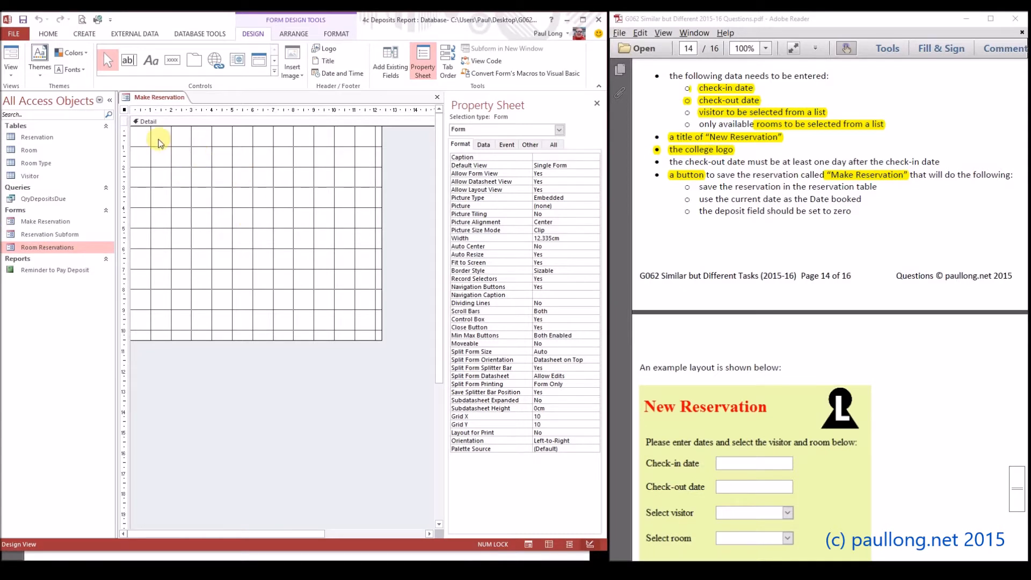
Add a title label reading "New Reservation" near the upper-left corner of the form's Detail section
click(151, 63)
drag(138, 137, 277, 160)
text(New Reservation)
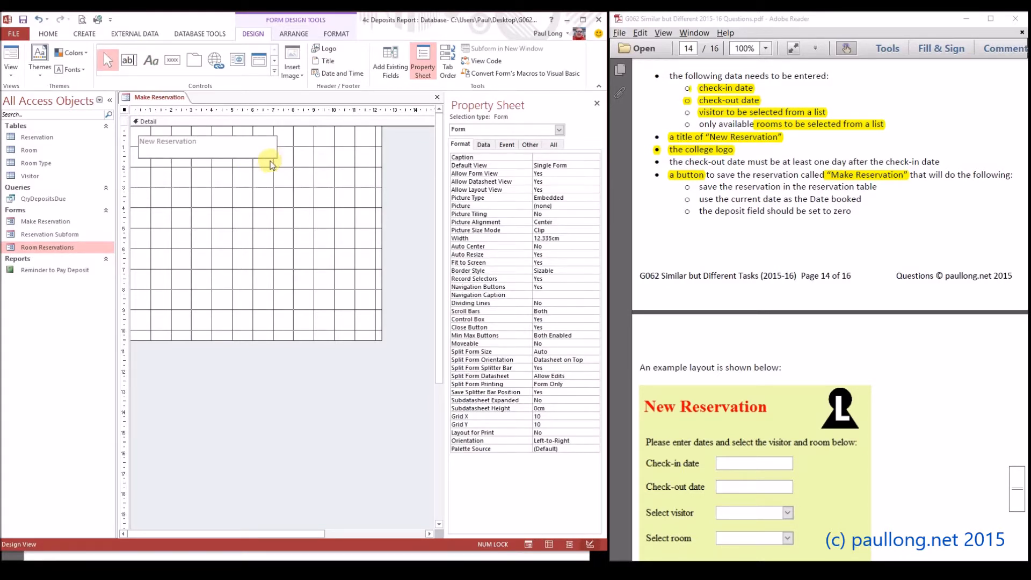
click(329, 153)
Insert the 2a Logo picture from the image gallery to the right of the title label
click(323, 50)
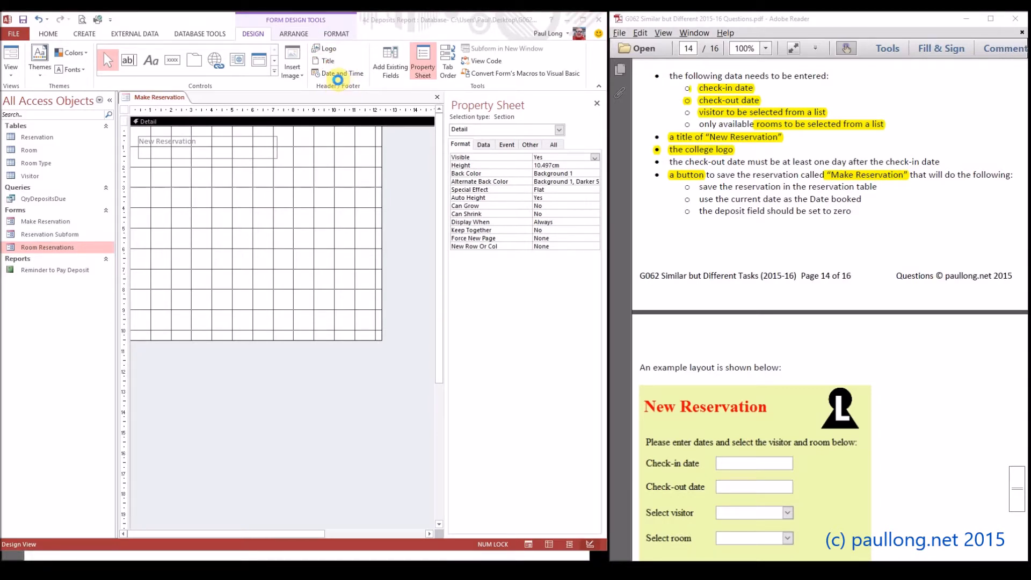
click(478, 285)
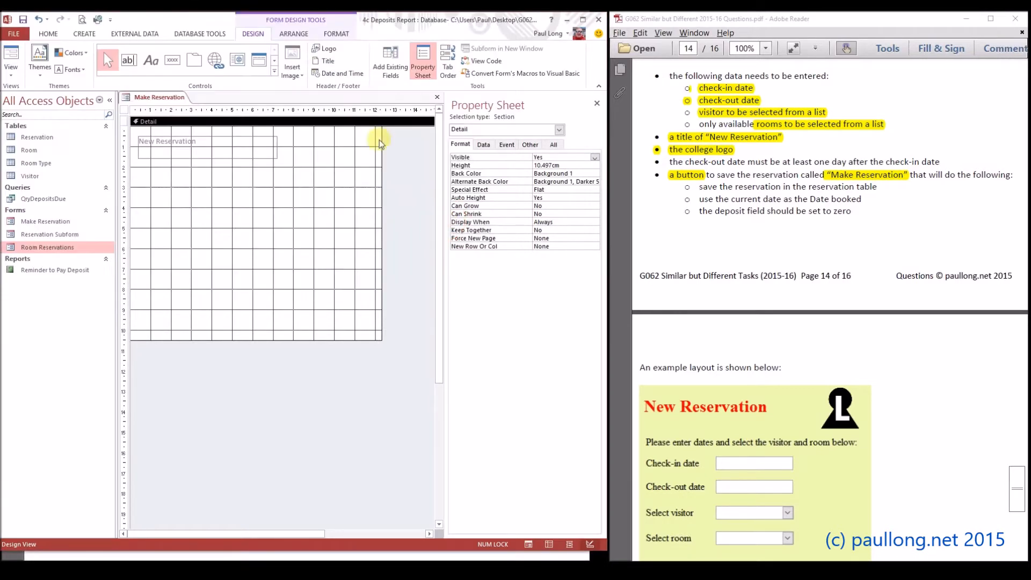
click(304, 80)
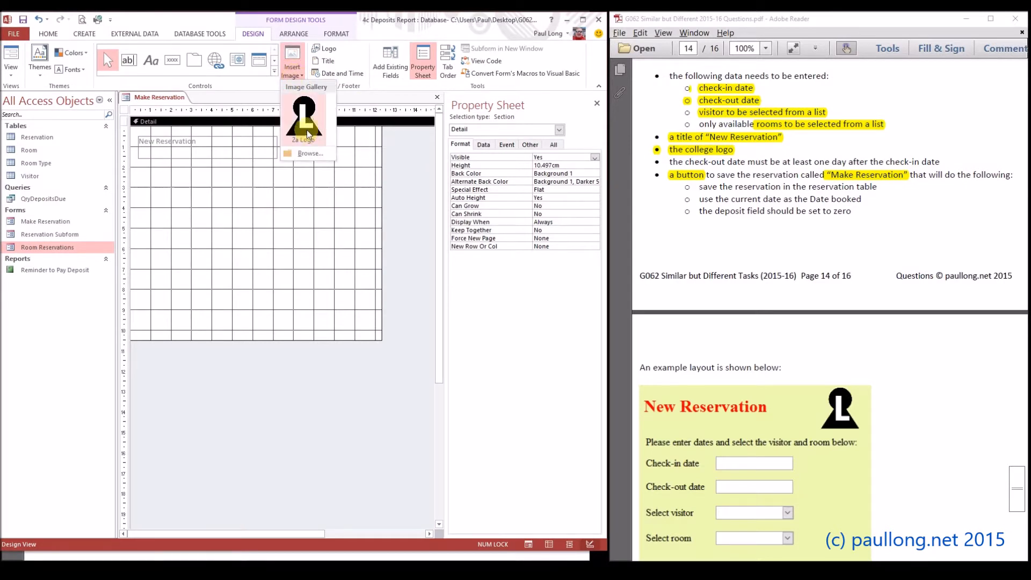
click(308, 130)
drag(299, 130, 350, 172)
click(196, 221)
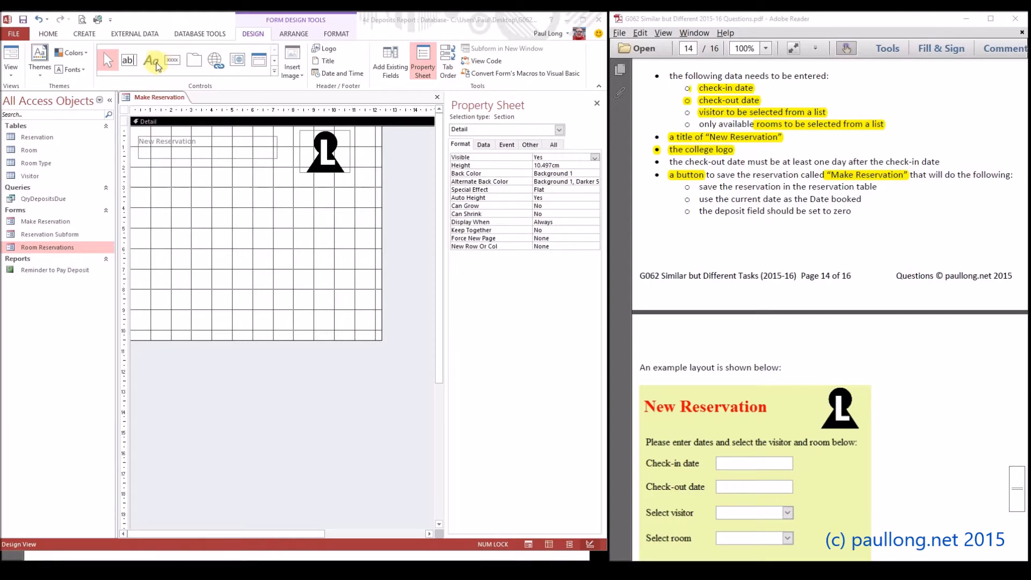
Draw a text box about 3.8 cm wide and 1 cm high below the title and caption its label "Check-in"
click(133, 63)
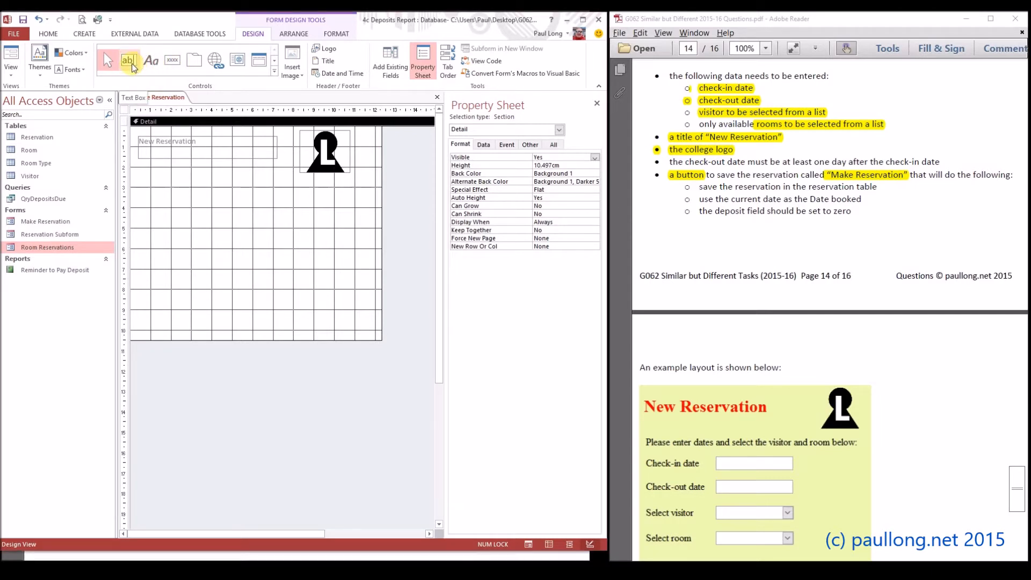
click(134, 63)
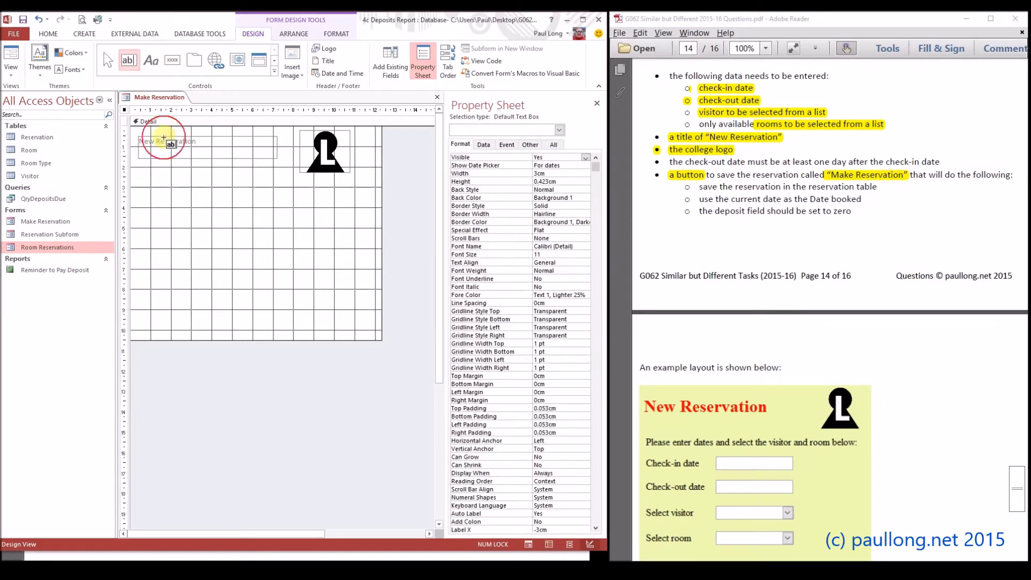
drag(212, 183, 291, 205)
click(165, 189)
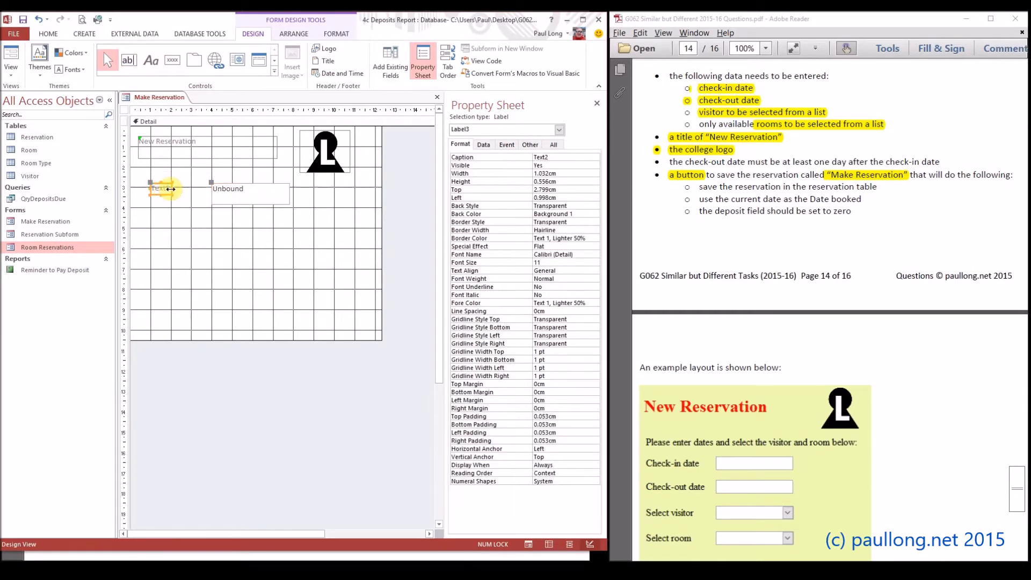
drag(166, 187, 129, 187)
text(Check-in)
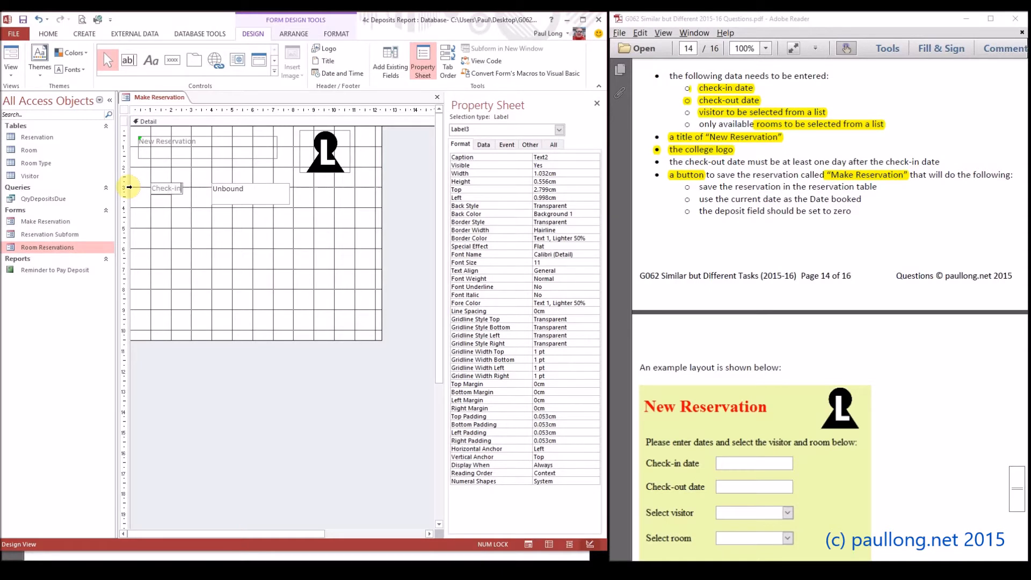
Reduce the check-in text box to single-line height and extend its label caption to "Check-in date"
click(239, 196)
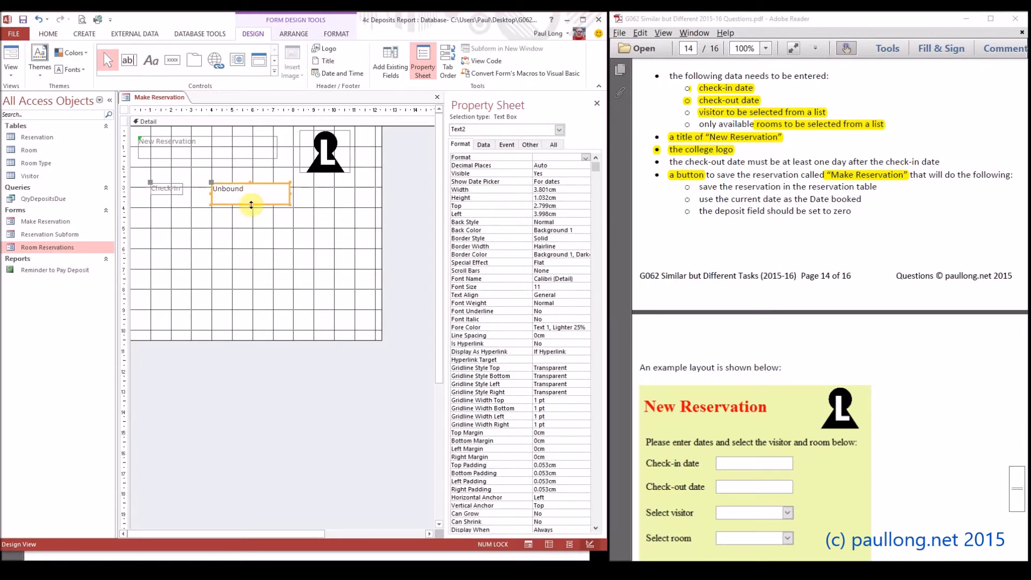
click(247, 199)
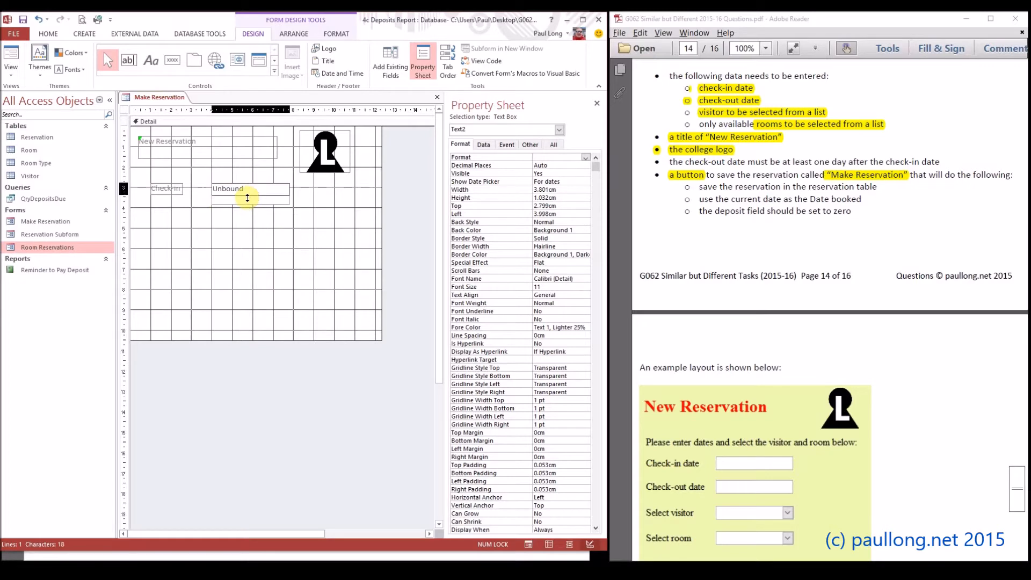
click(249, 223)
click(179, 189)
click(179, 189)
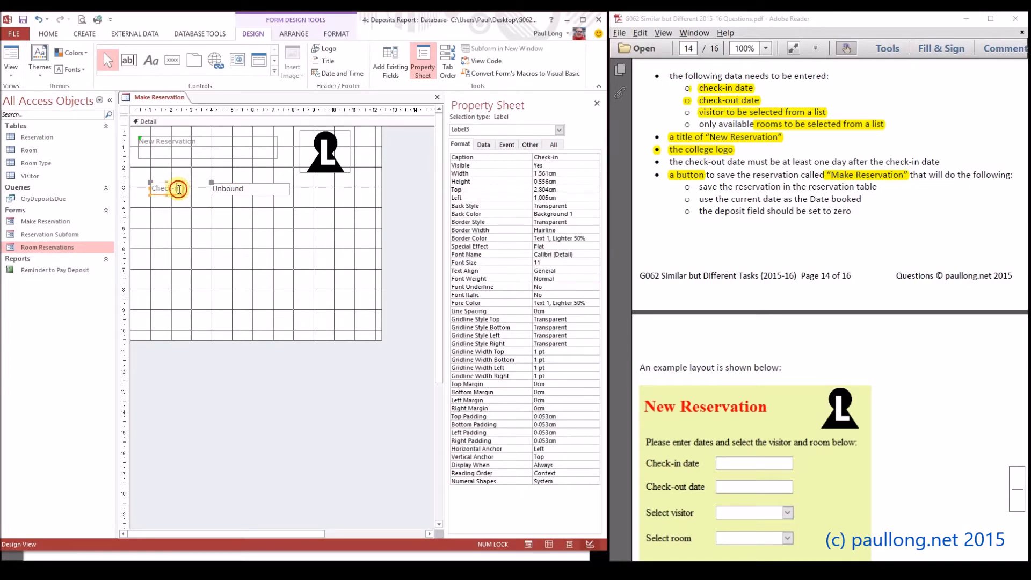
text(date)
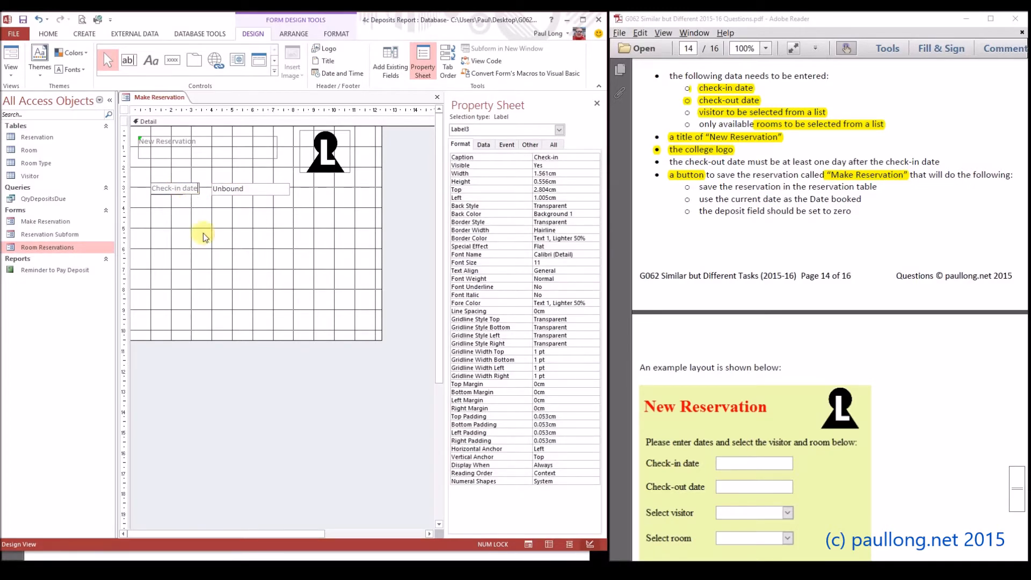
click(207, 235)
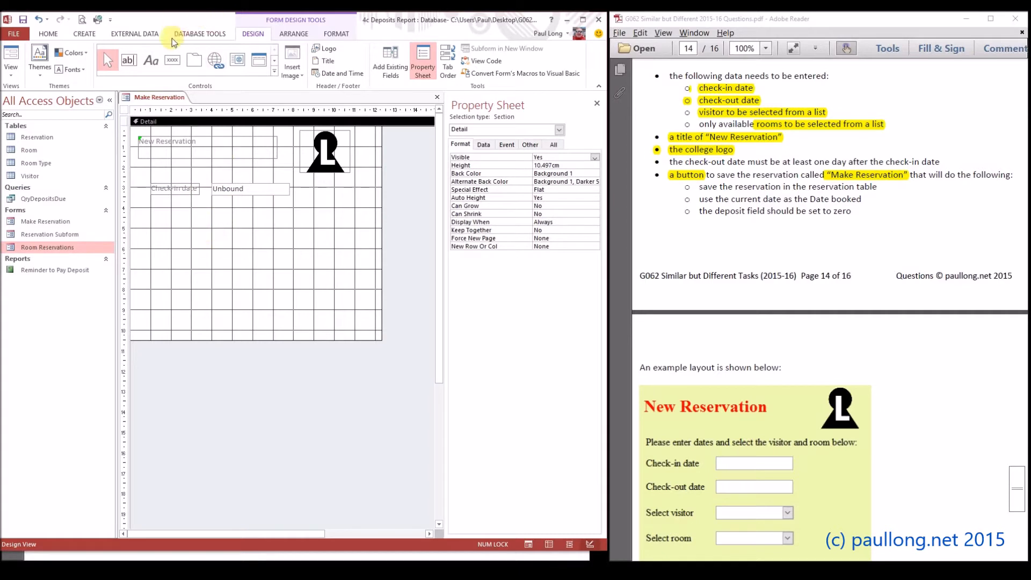
Add a text box about 3.8 cm wide and 0.56 cm high below the check-in one, labelled "Check-out date"
click(128, 60)
drag(211, 203, 290, 216)
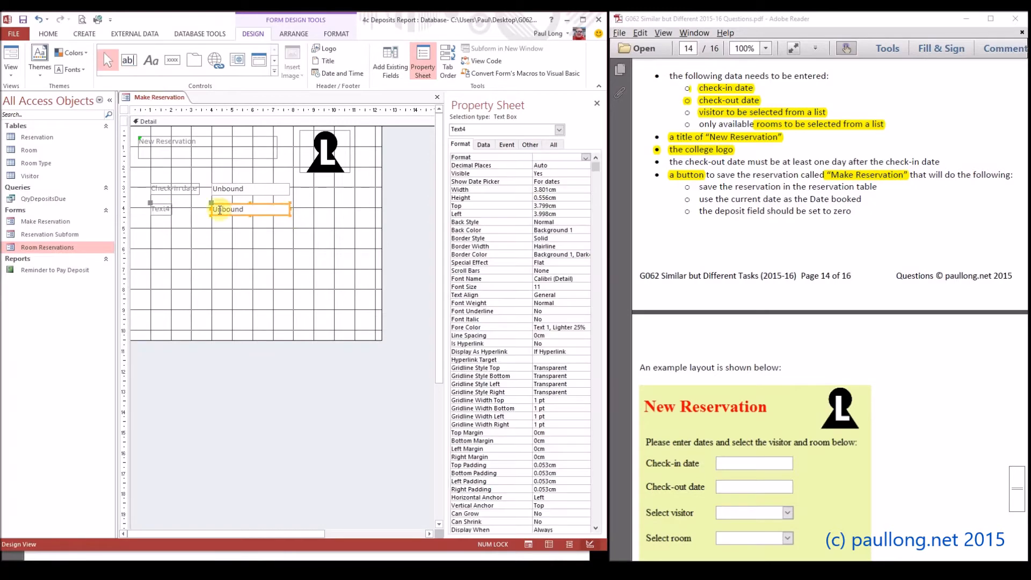
click(156, 209)
drag(169, 210, 150, 211)
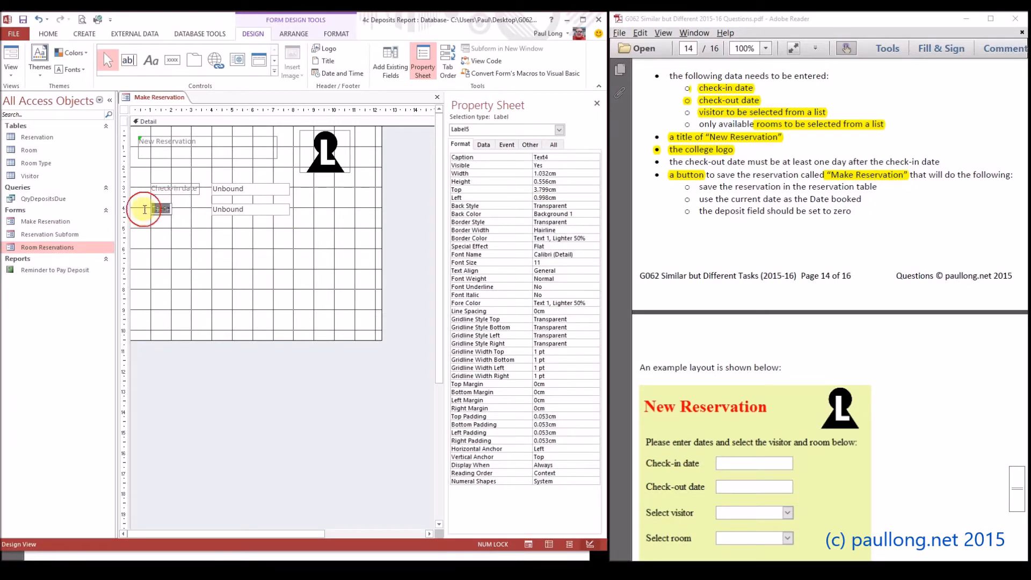
text(Check-out date)
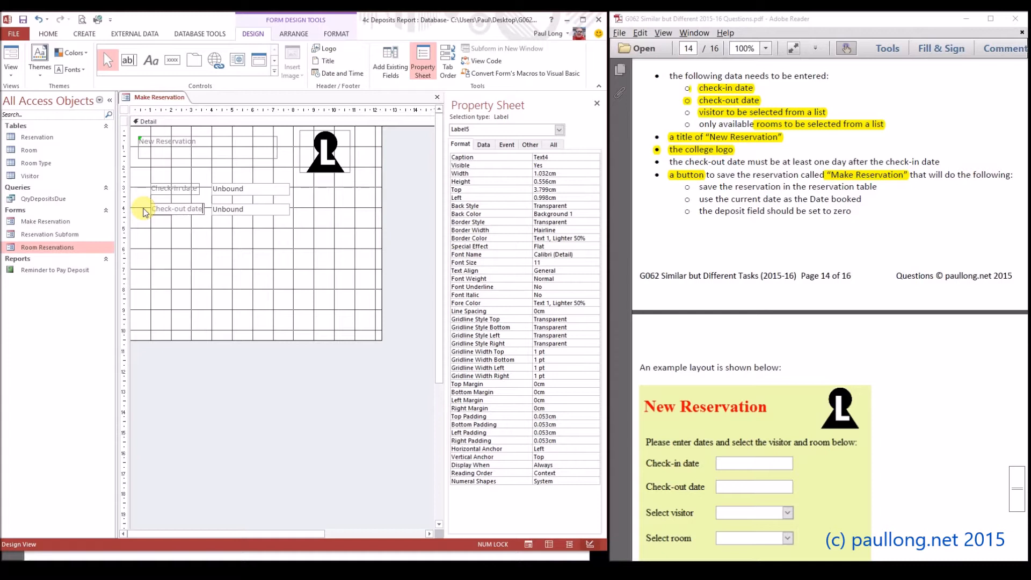
click(255, 230)
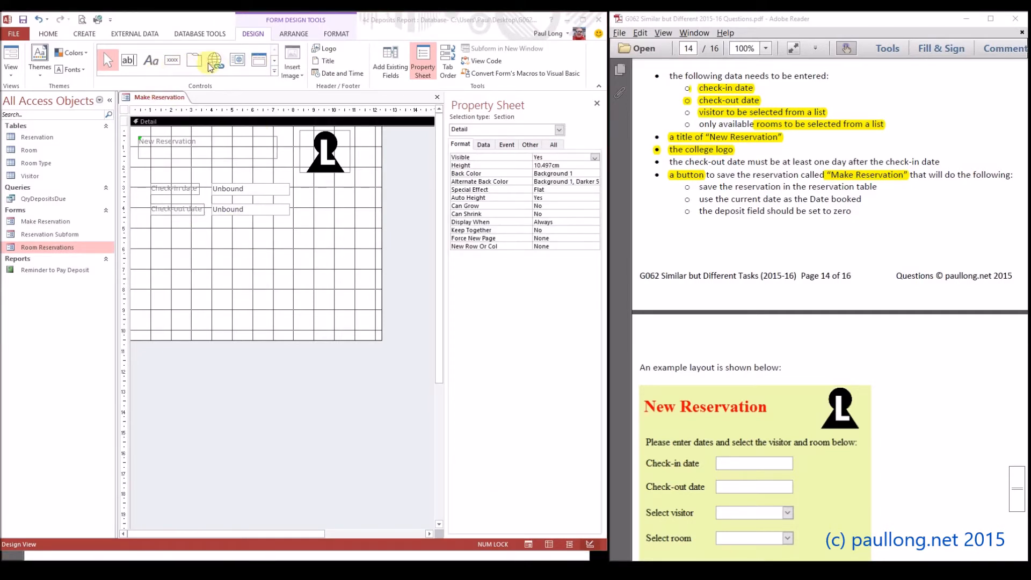
Draw a combo box about 3.7 cm wide and 0.56 cm high below the check-out date, taking its values from the Visitor table
click(274, 62)
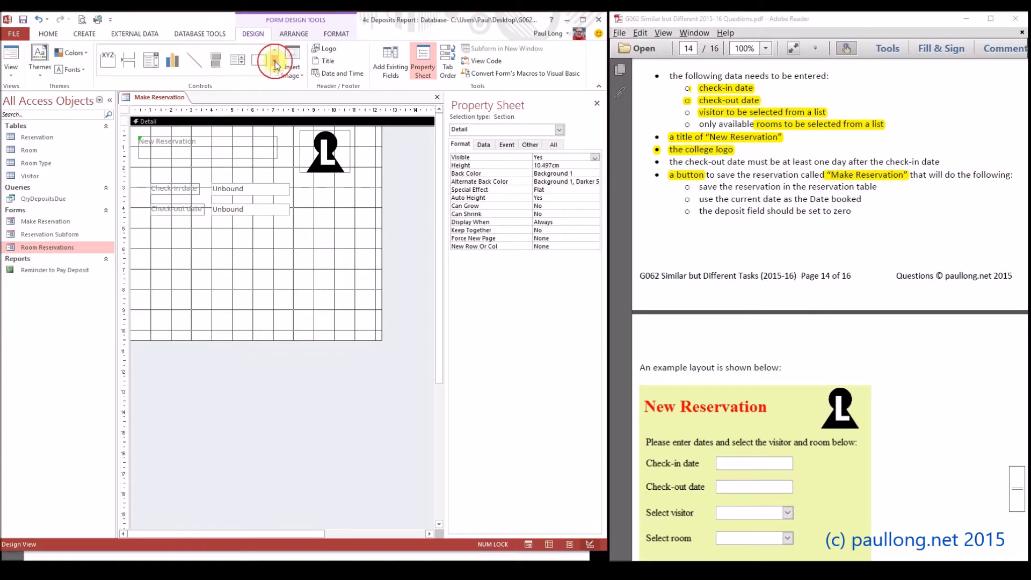
click(154, 68)
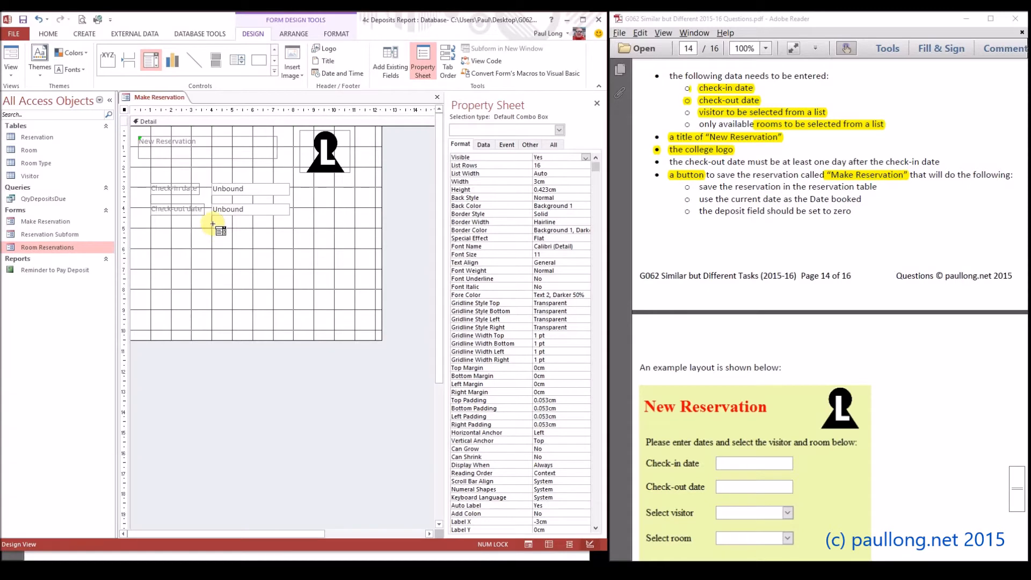
drag(214, 224, 289, 235)
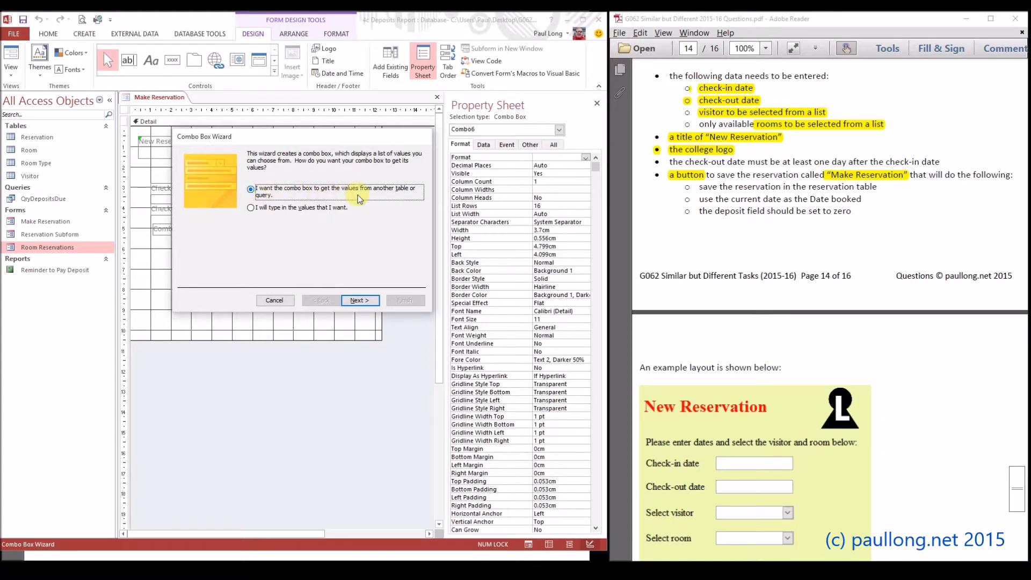
click(361, 301)
click(278, 198)
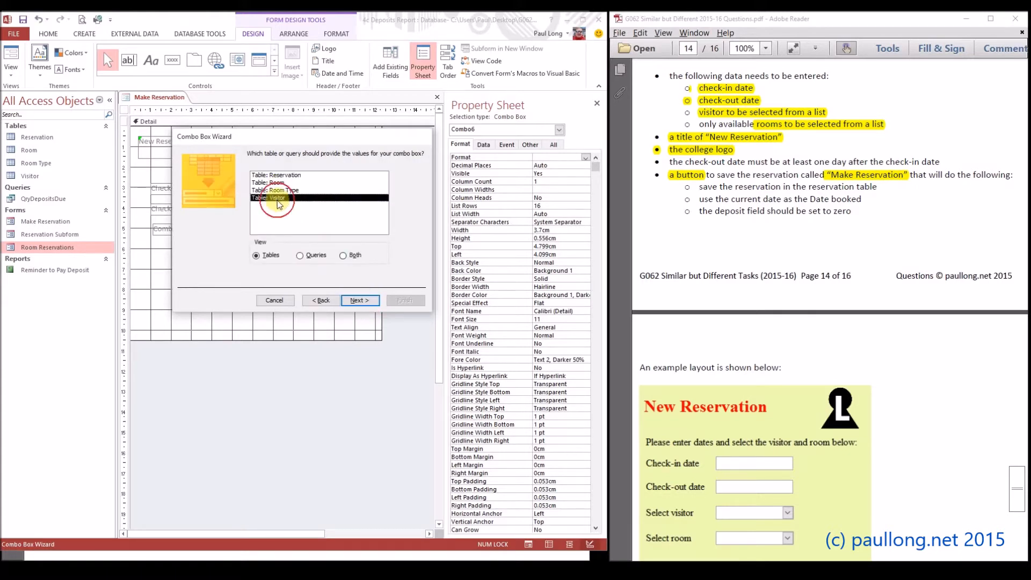
click(361, 301)
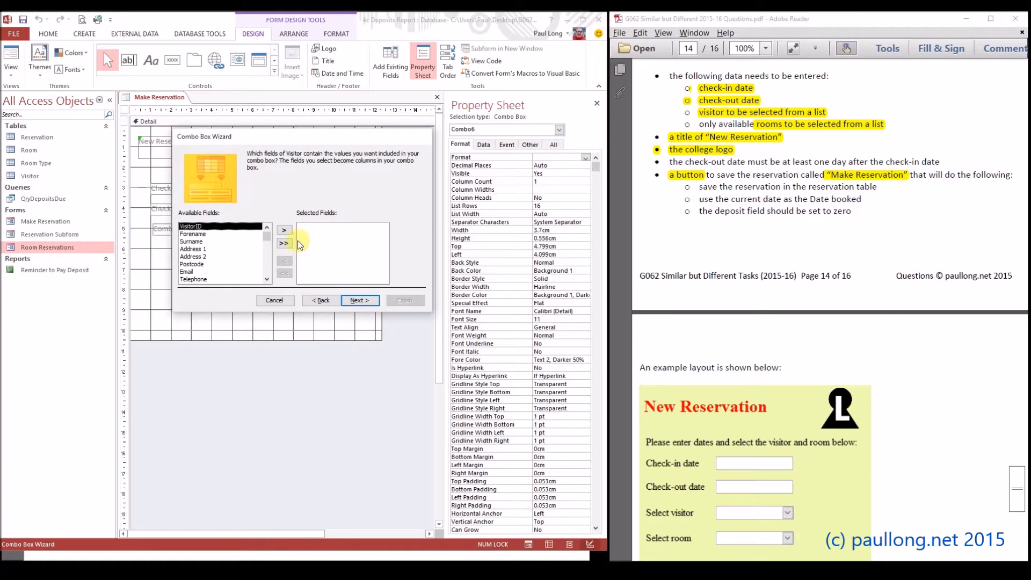
Include the VisitorID, Forename, Surname and Postcode fields as the visitor combo box's columns
click(203, 235)
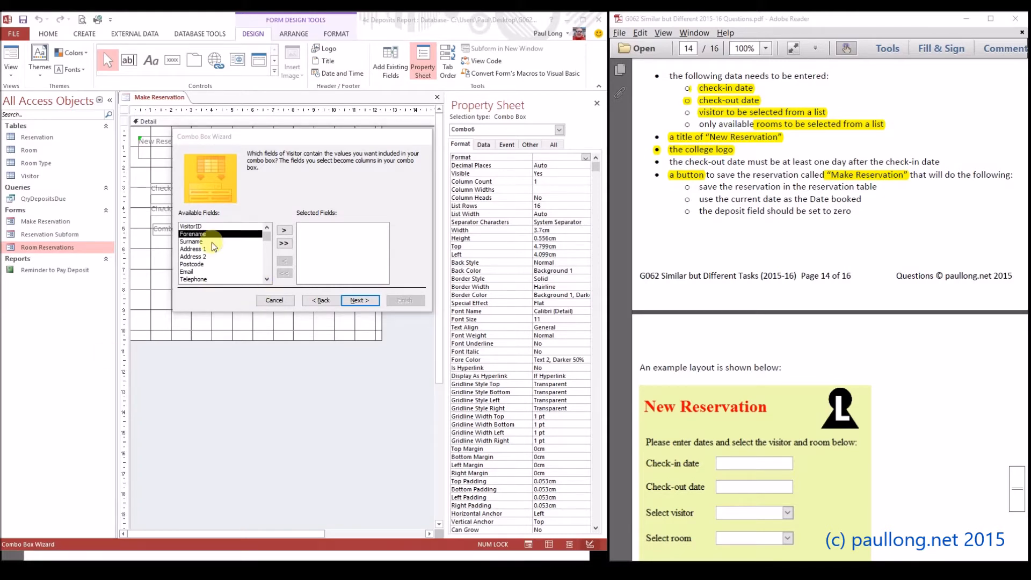
click(193, 226)
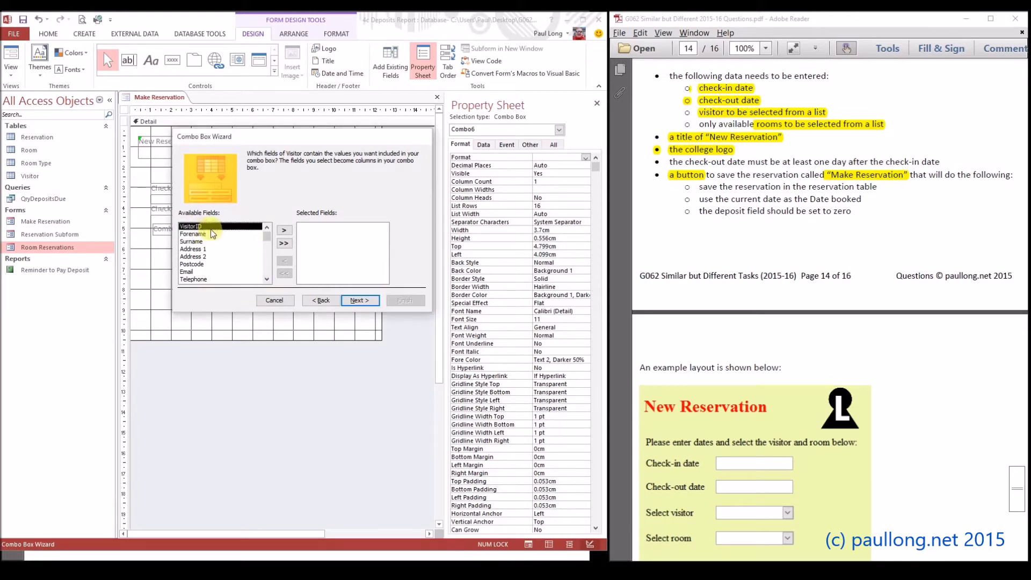
click(288, 232)
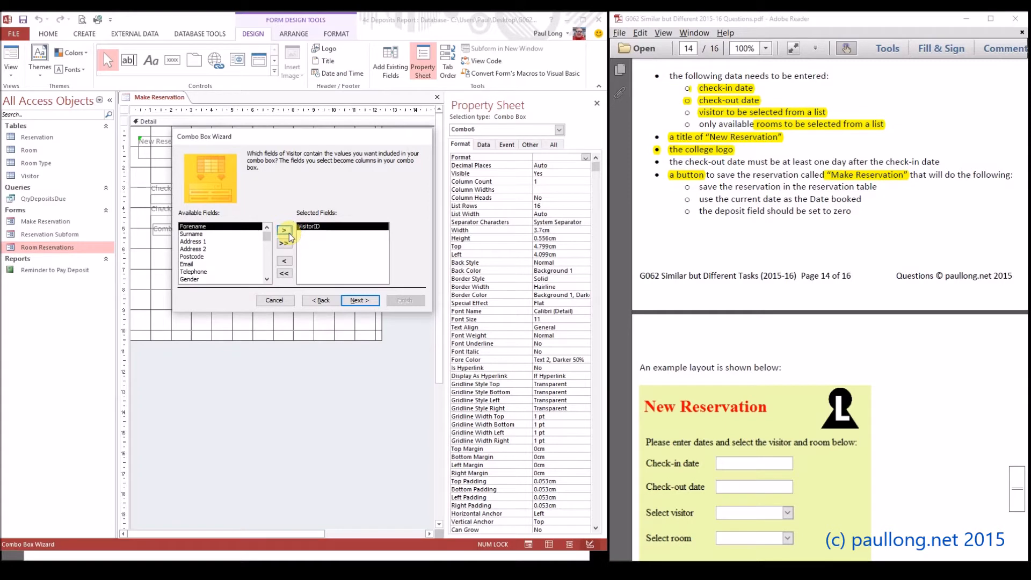
click(284, 232)
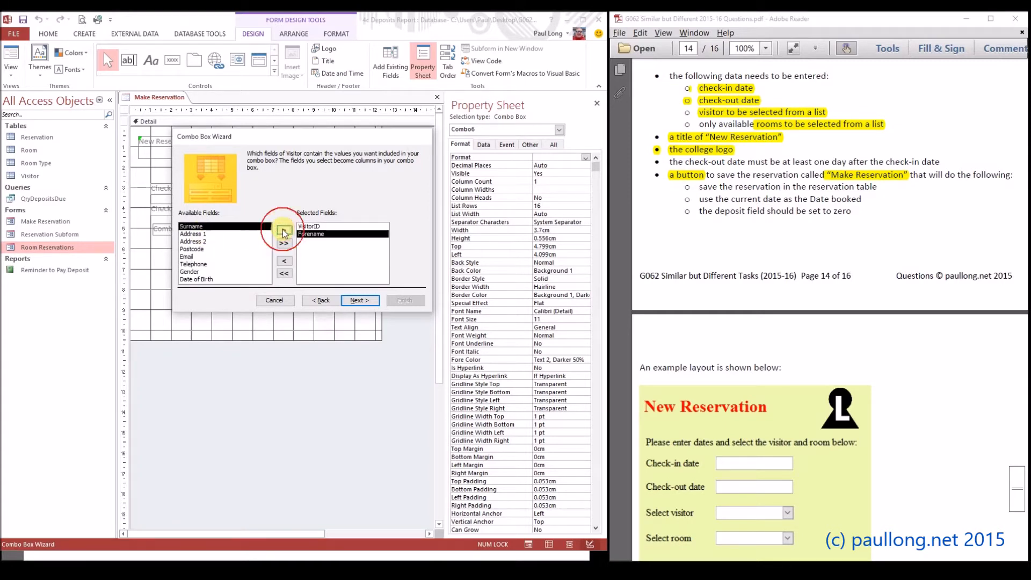
click(285, 232)
click(192, 241)
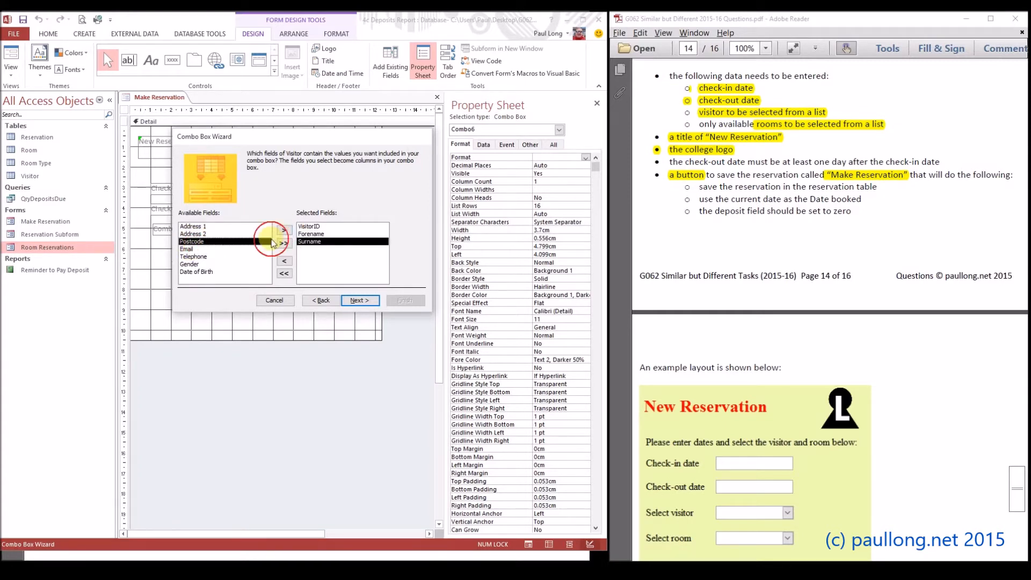
click(284, 230)
click(352, 299)
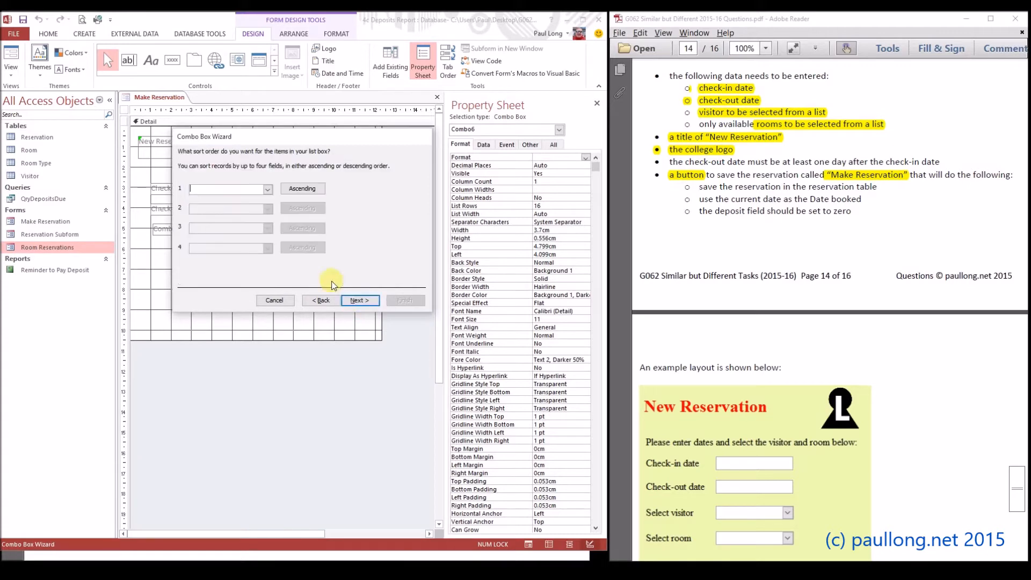
Sort the visitor combo box's items by Surname in ascending order
click(356, 300)
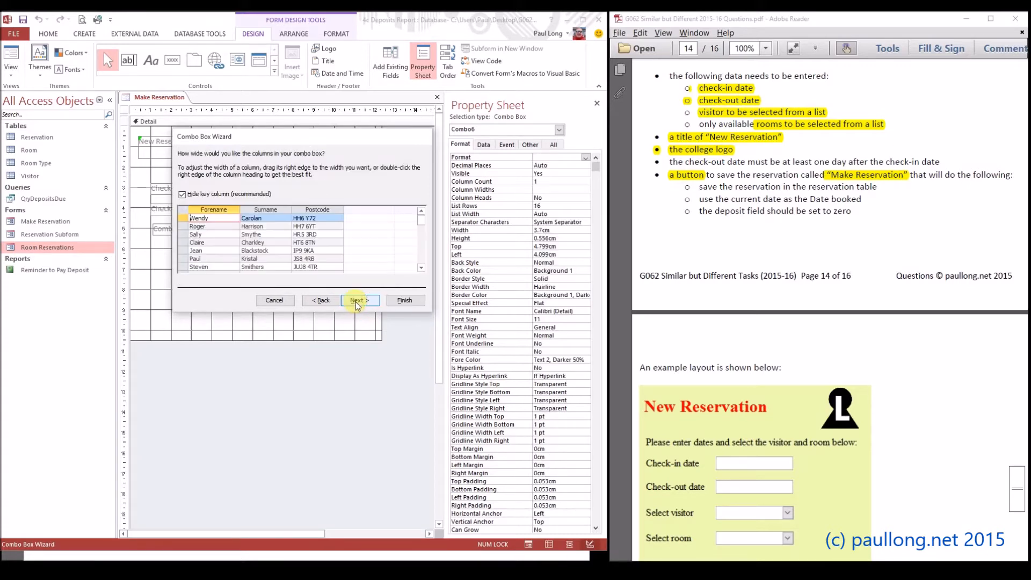
click(321, 301)
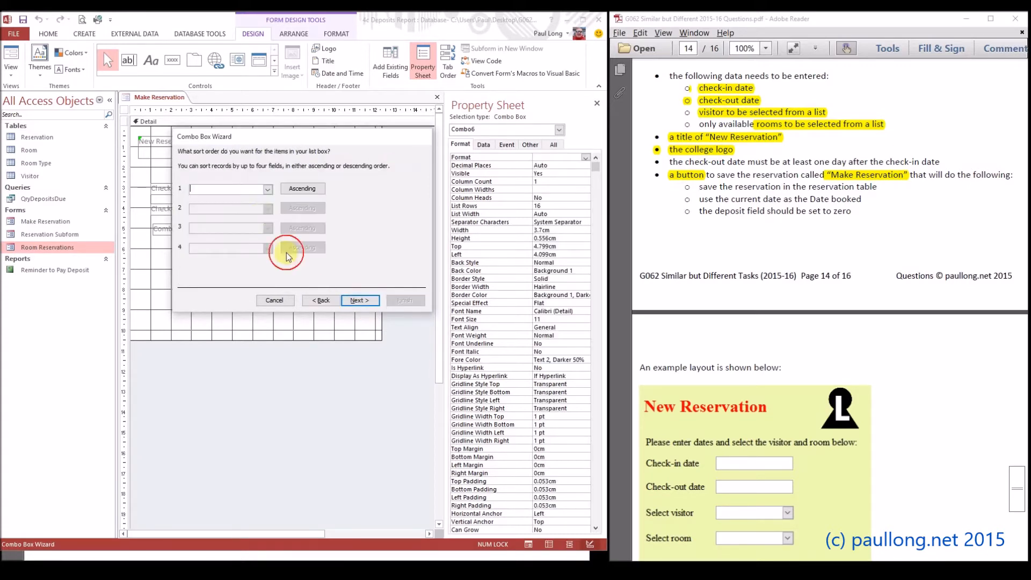
click(268, 190)
click(233, 220)
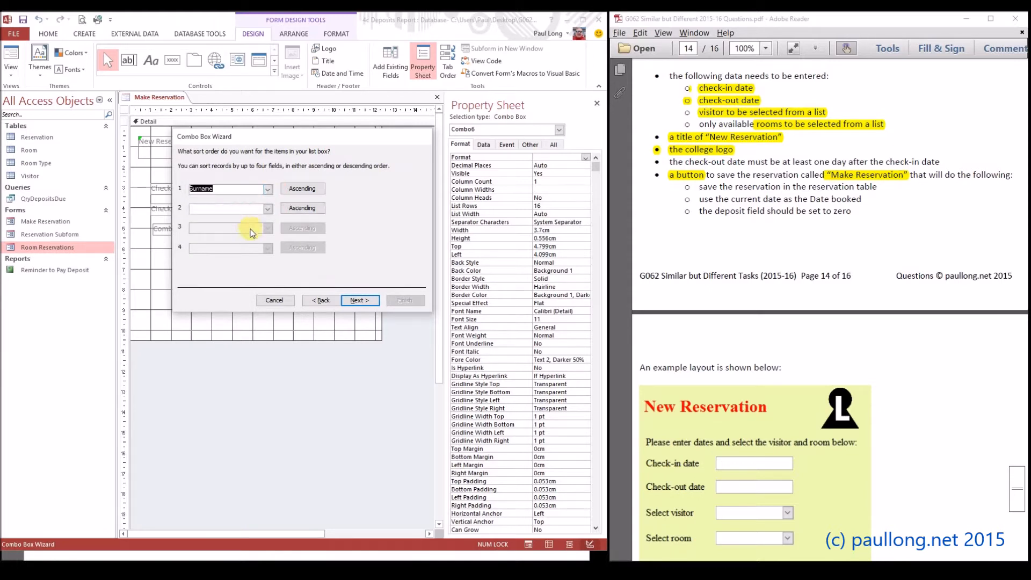
click(355, 301)
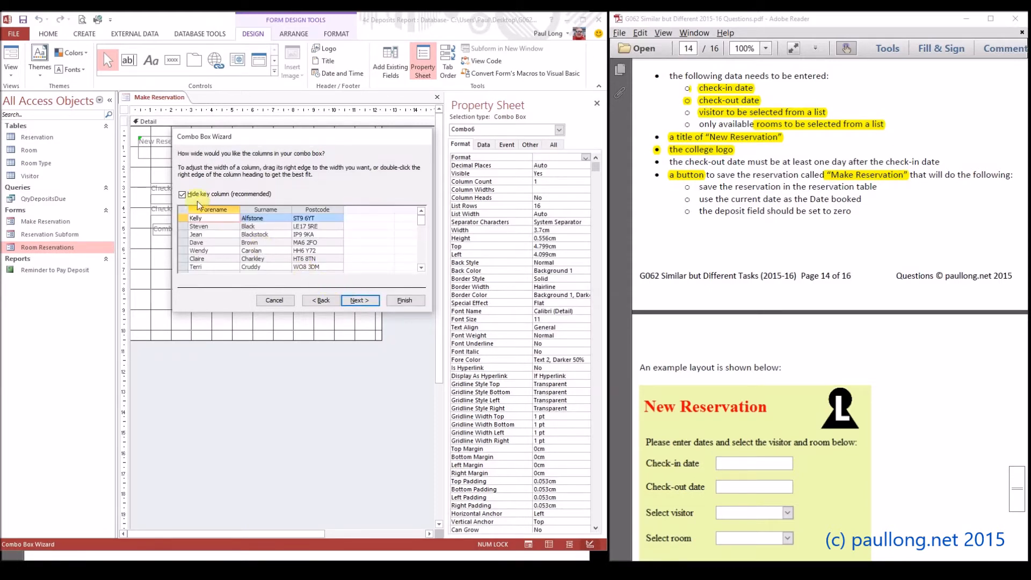
Accept the default column widths and storage option, and finish the combo box with the label "Select visitor"
click(361, 301)
click(362, 302)
drag(286, 167, 212, 167)
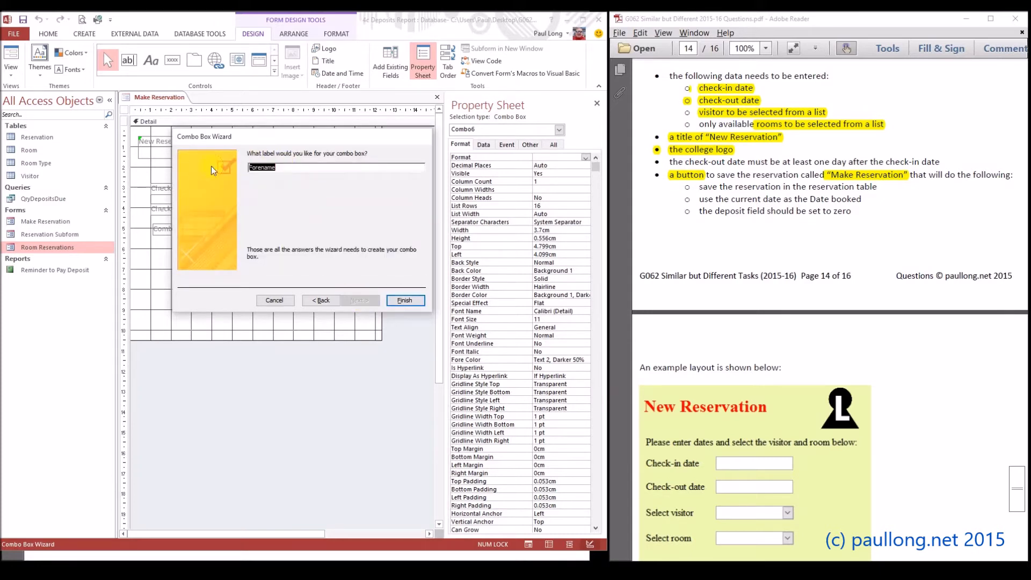
text(Select visitor)
click(405, 301)
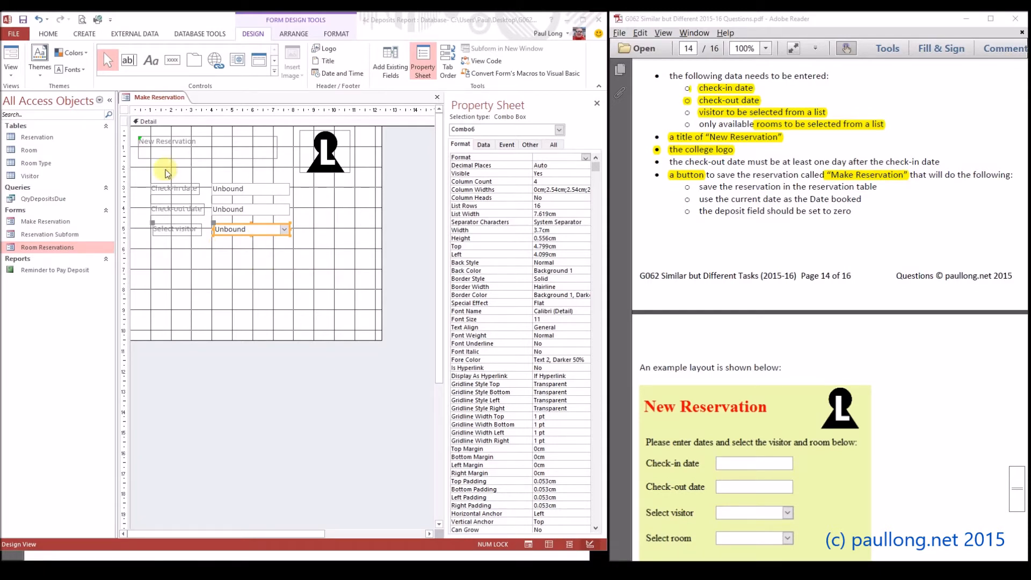
Create a new query in design view containing the Room and Room Type tables
click(94, 36)
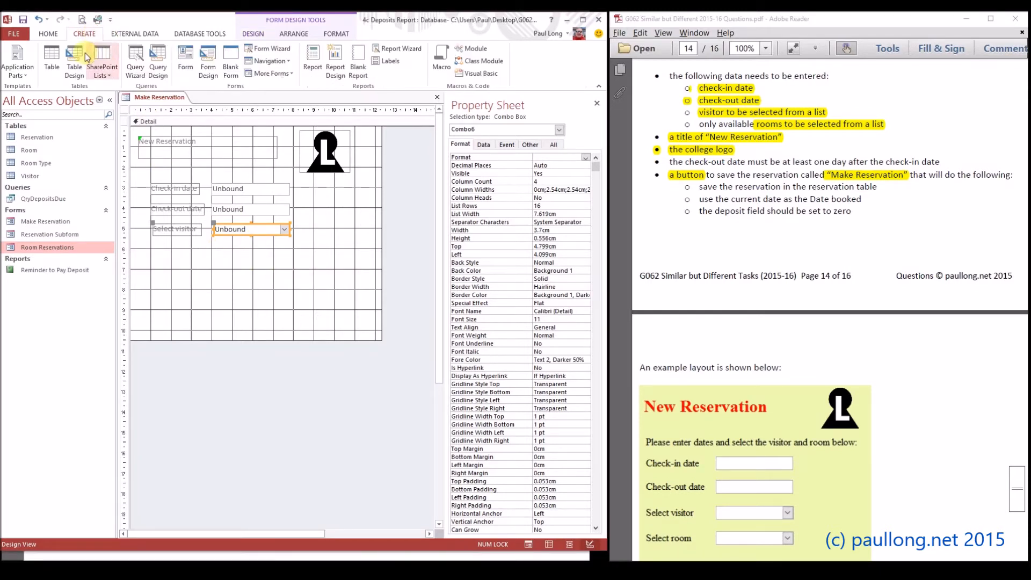
click(161, 74)
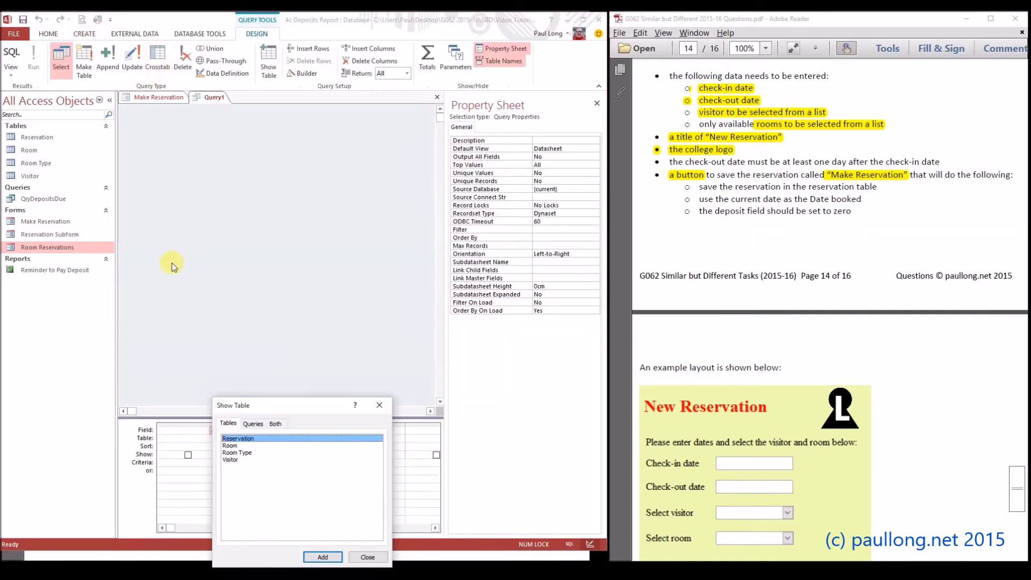
click(234, 446)
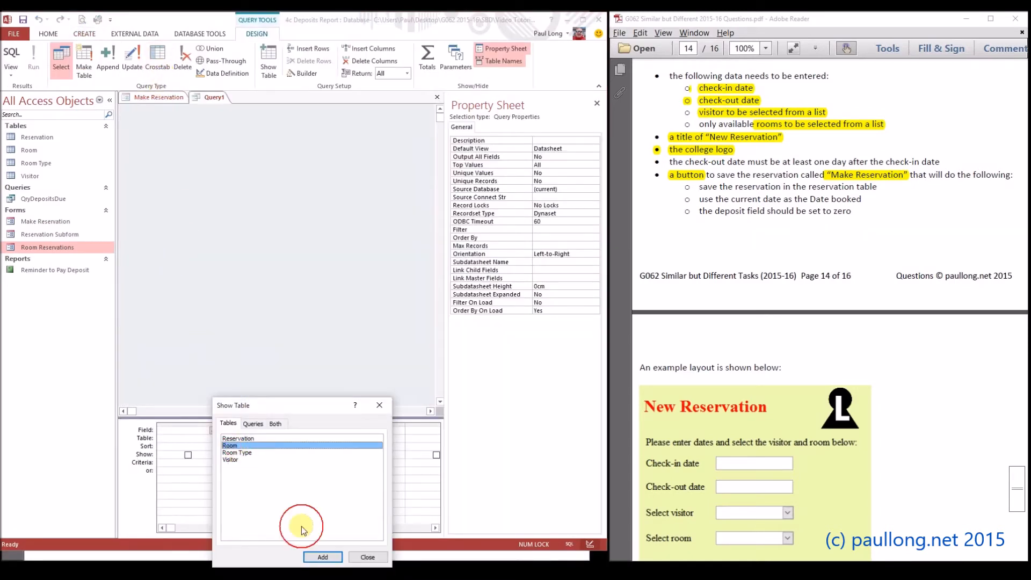
click(325, 556)
click(252, 452)
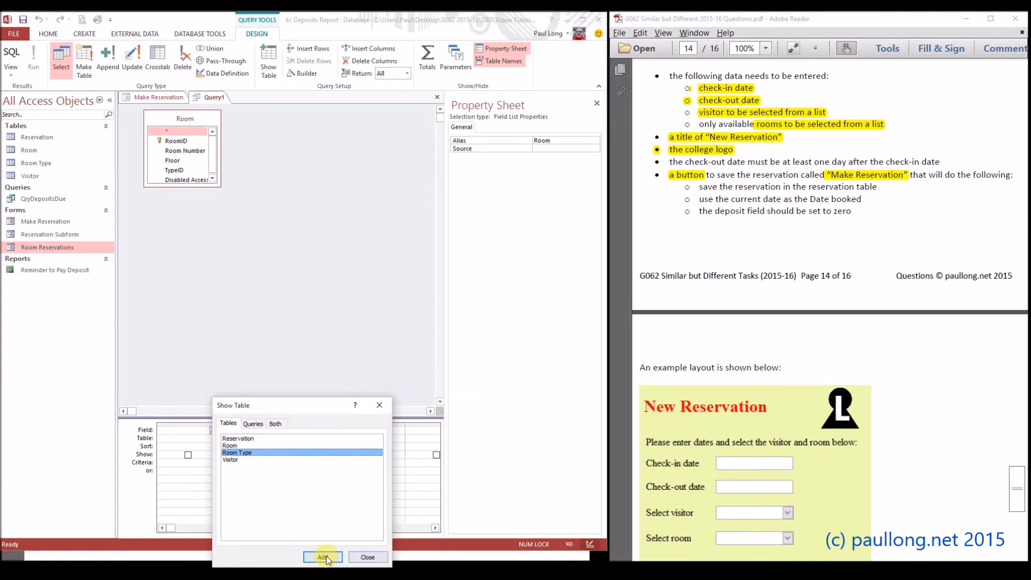
click(323, 557)
click(367, 557)
Add all fields of Room and Room Type to the query, then save it as QryRoomWithType and close it
drag(167, 130, 174, 430)
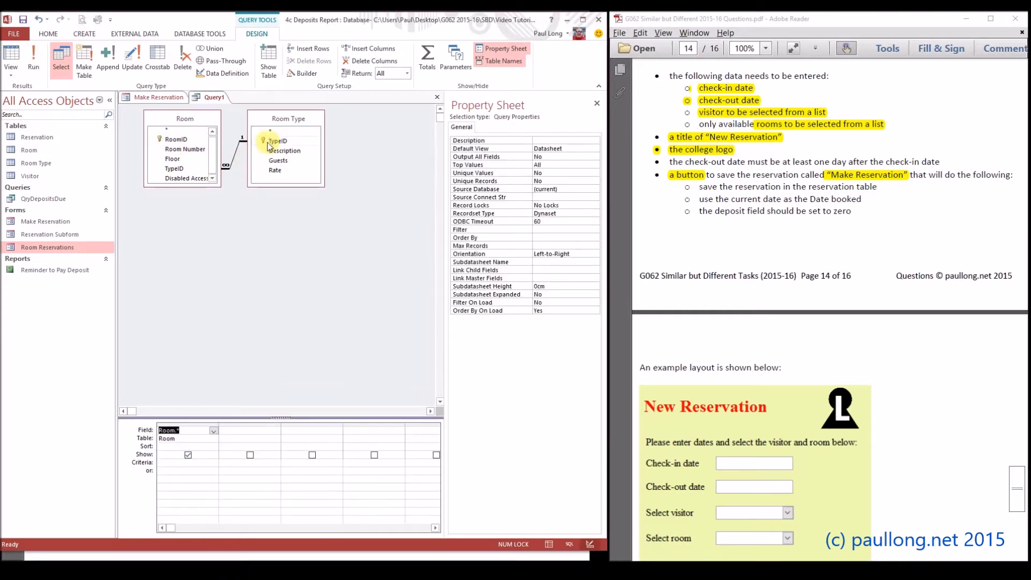
drag(276, 131, 242, 430)
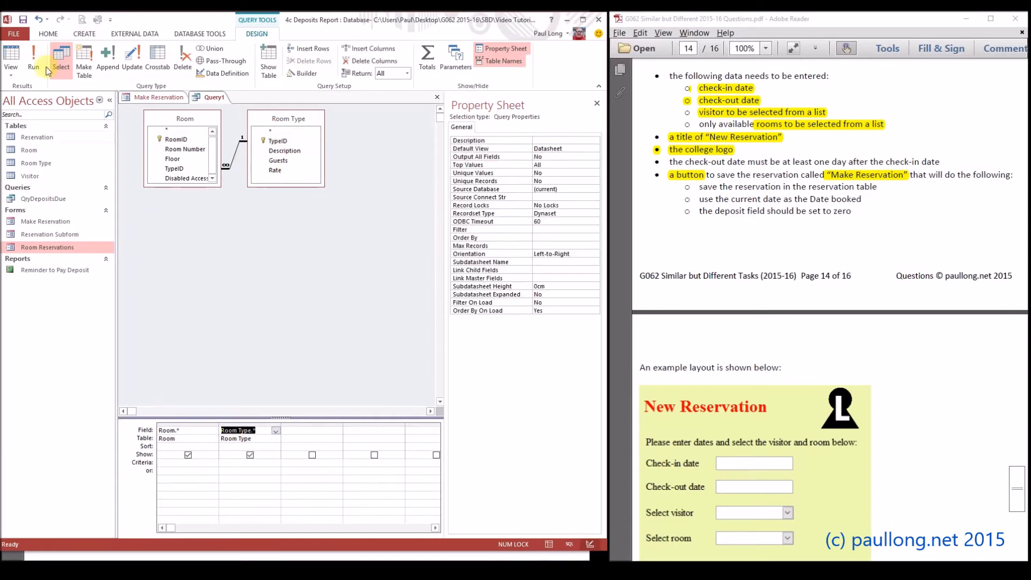
click(22, 20)
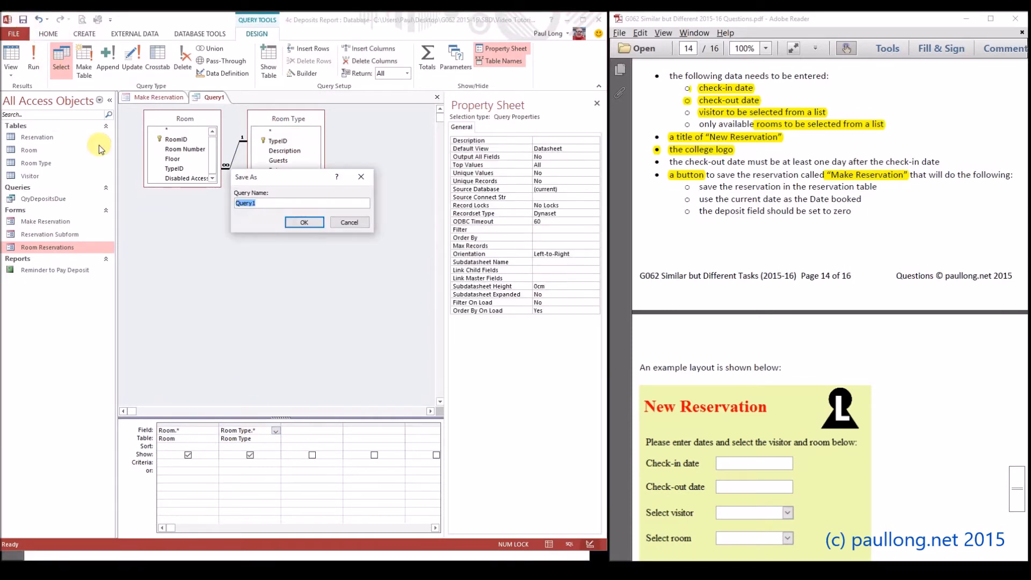
text(Qr)
click(298, 222)
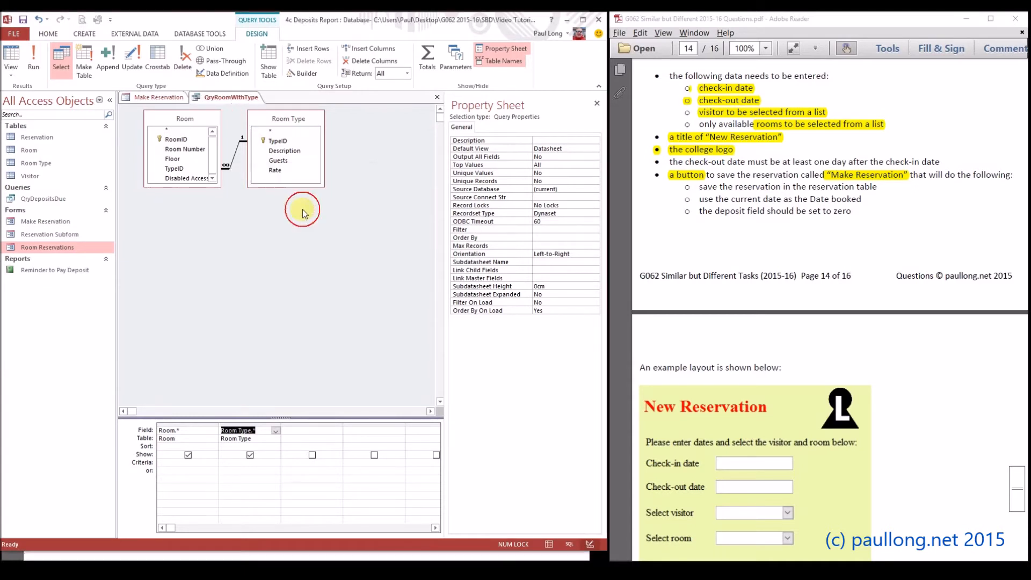
right_click(241, 98)
click(267, 119)
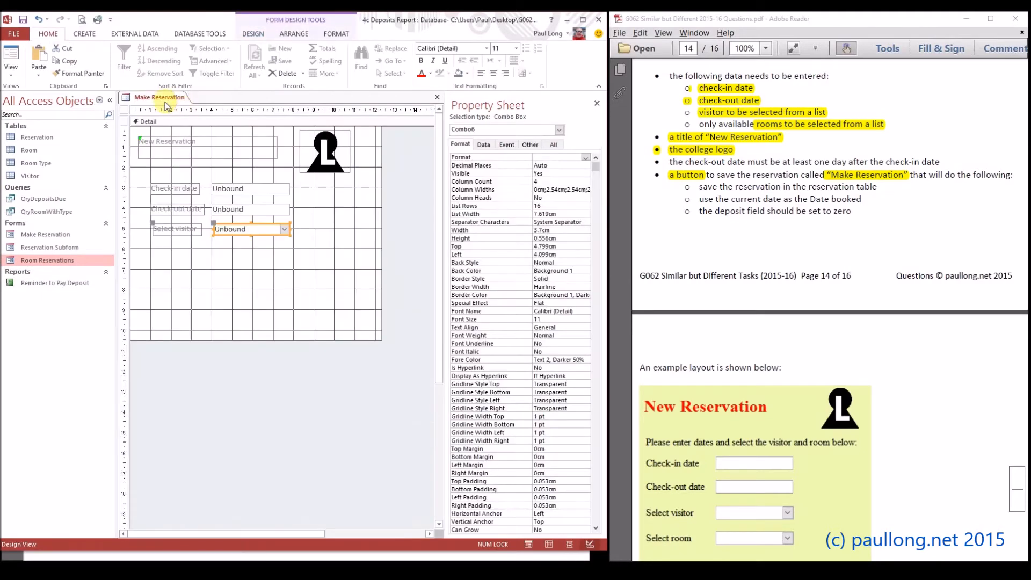
Draw a combo box about 3.8 cm wide and 0.56 cm high below the visitor list, taking its values from the QryRoomWithType query
click(255, 33)
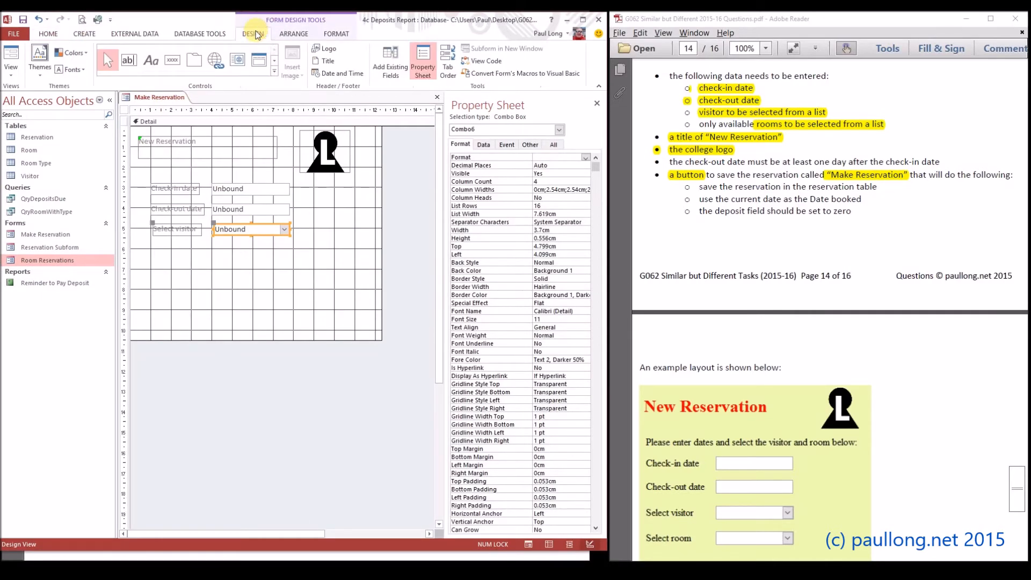
click(275, 61)
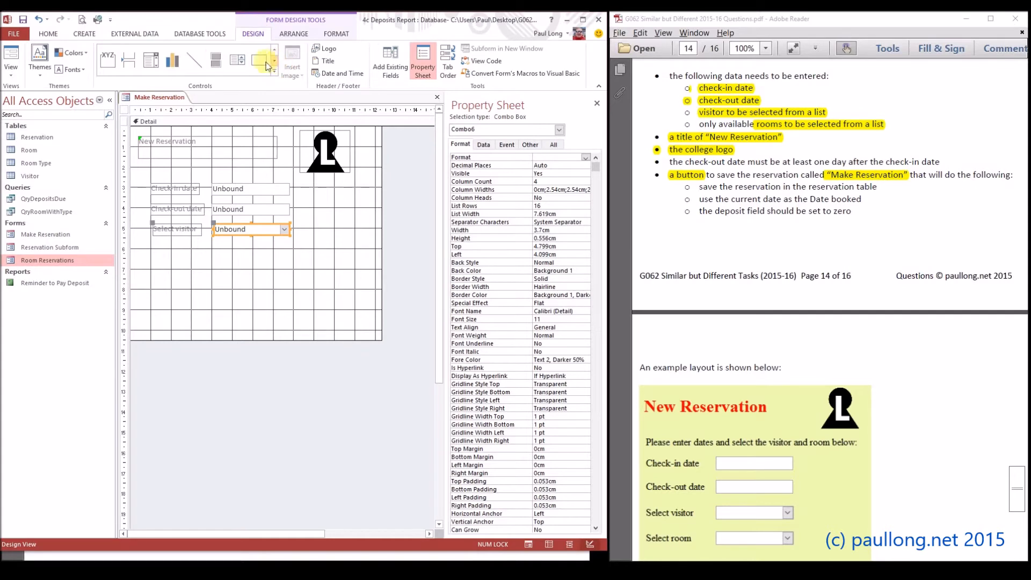
click(151, 59)
drag(212, 246, 289, 260)
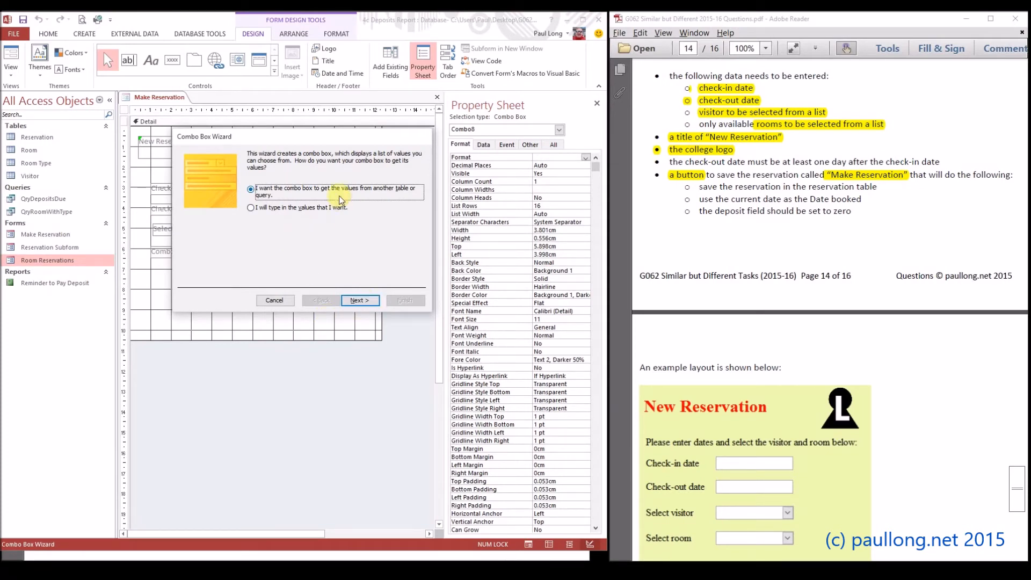
click(358, 300)
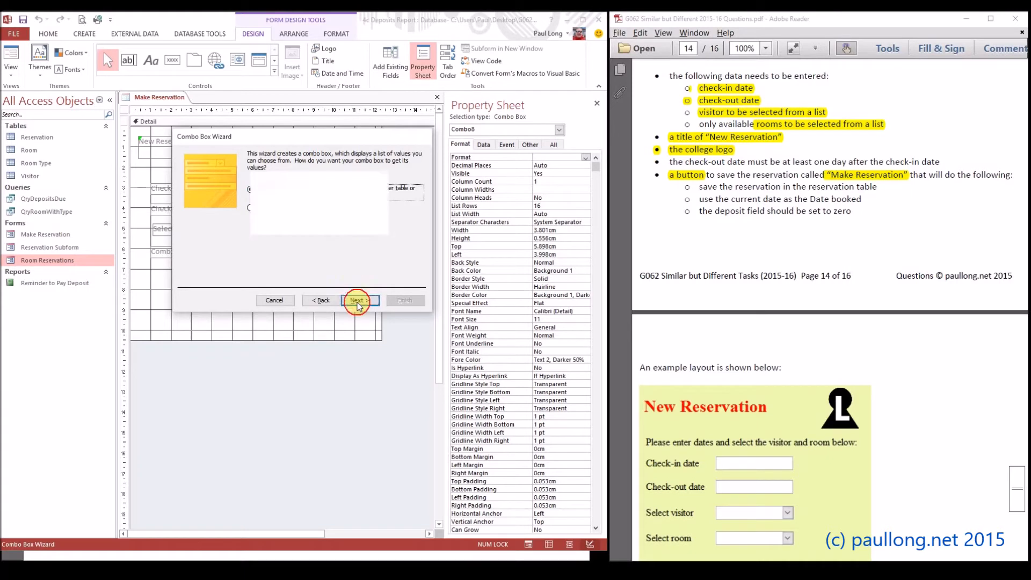
click(300, 256)
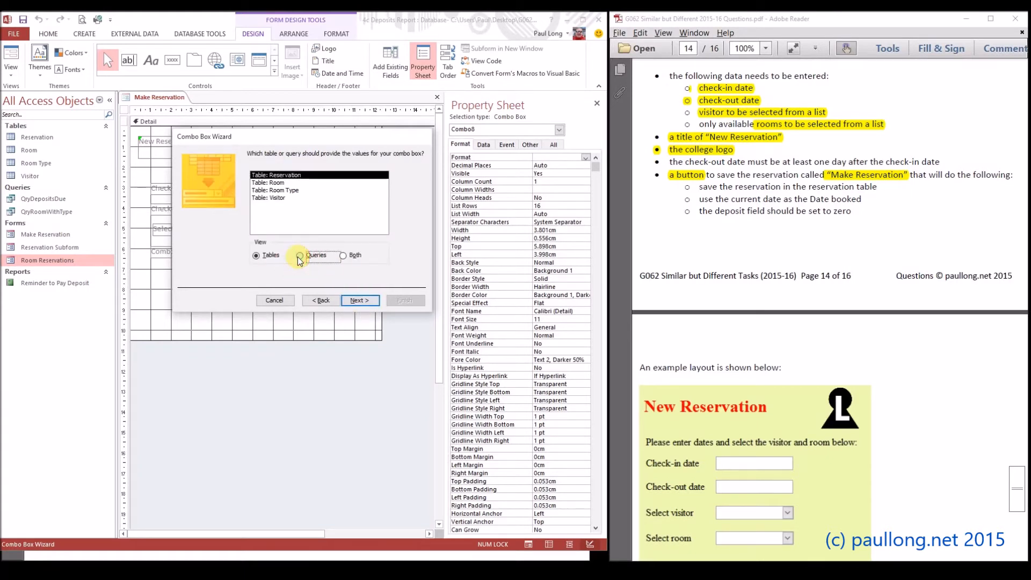
click(290, 182)
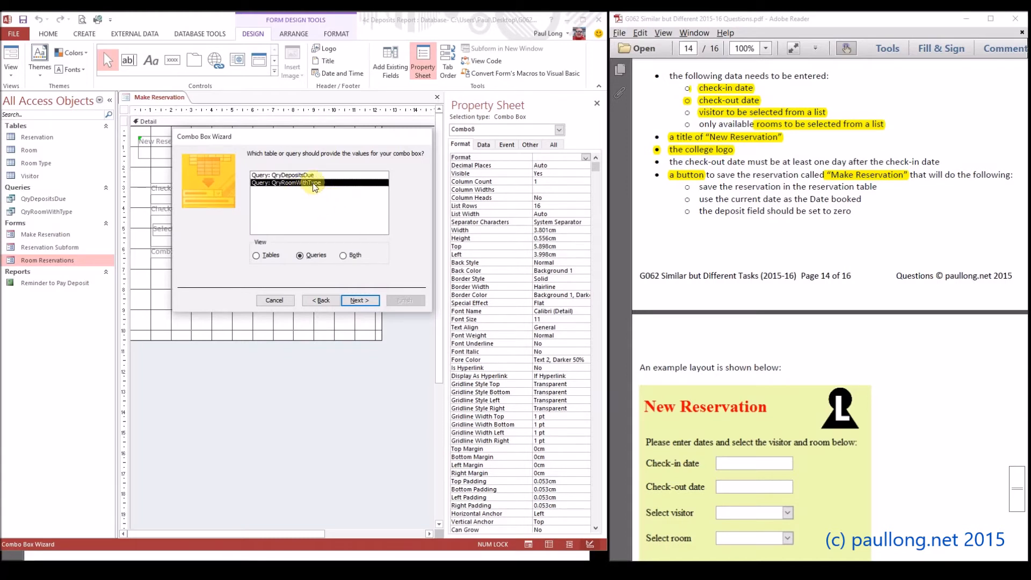
click(363, 304)
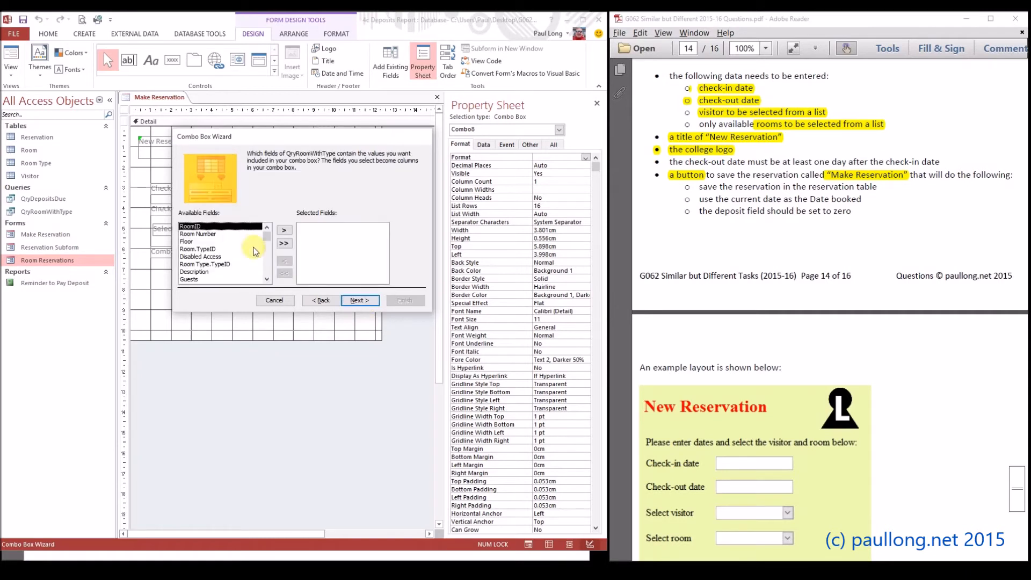
Include the RoomID, Room Number and Description fields in the combo box and sort its list ascending by Room Number
click(286, 231)
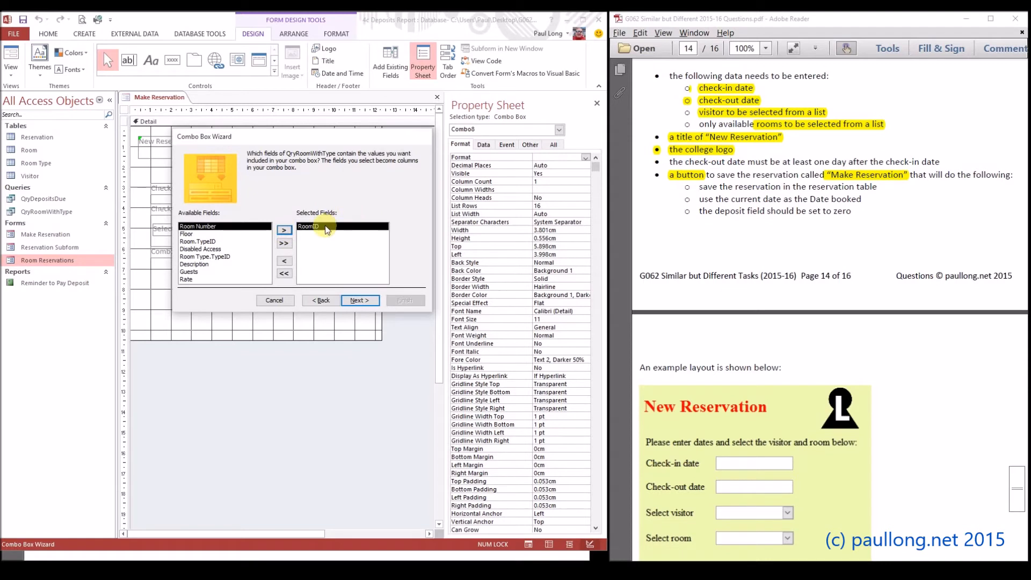
click(285, 231)
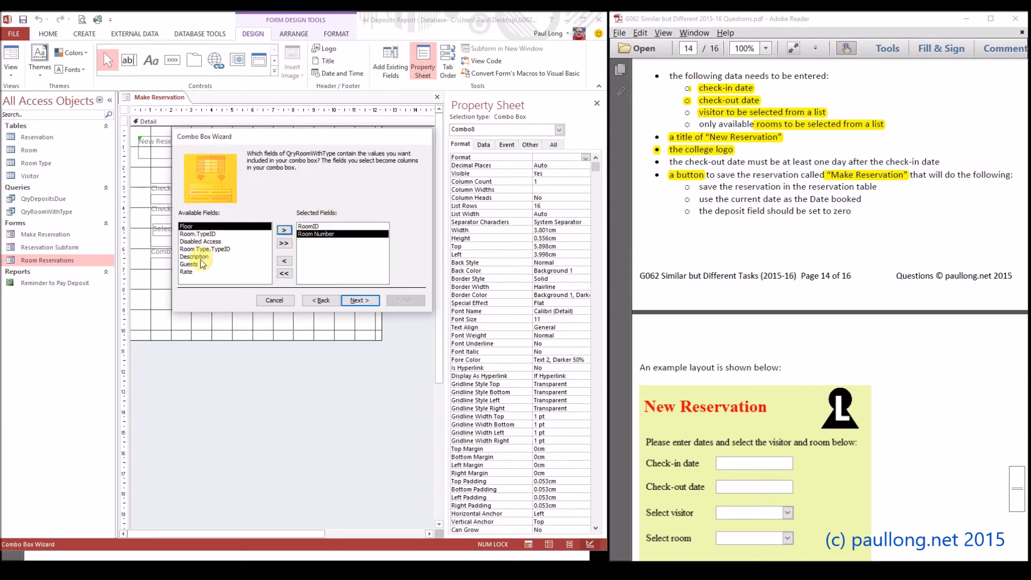
click(203, 257)
click(284, 230)
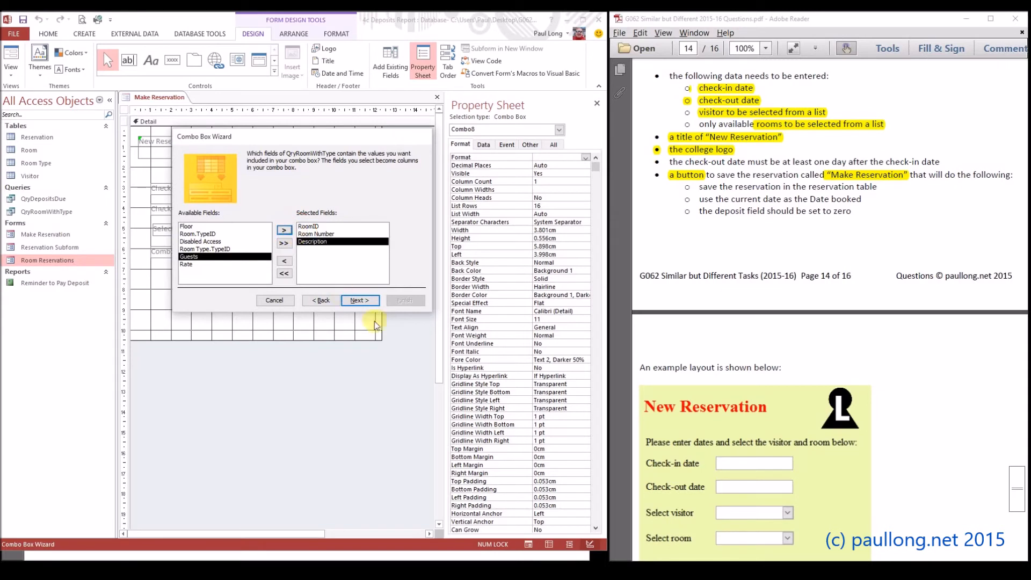
click(358, 300)
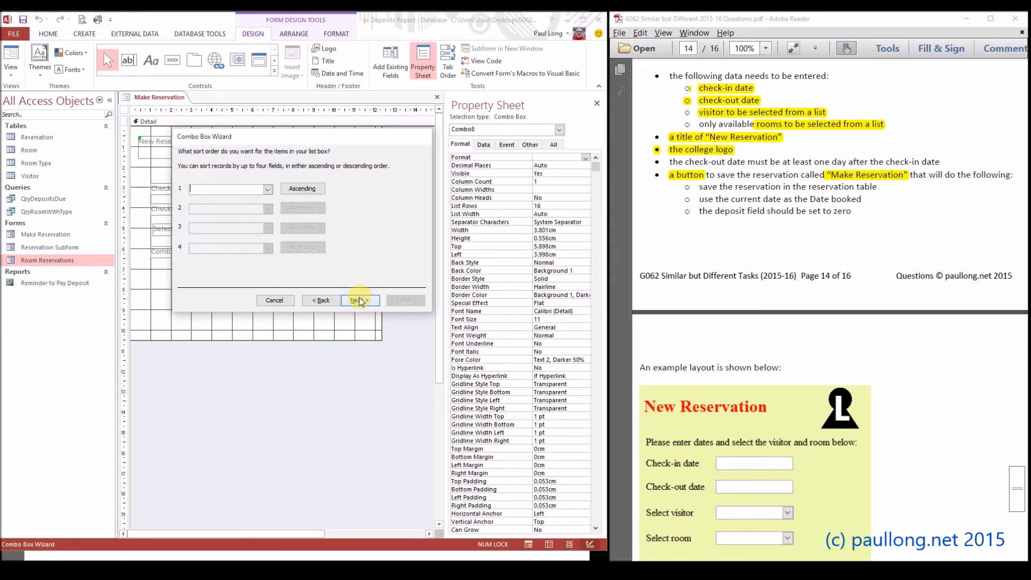
click(266, 190)
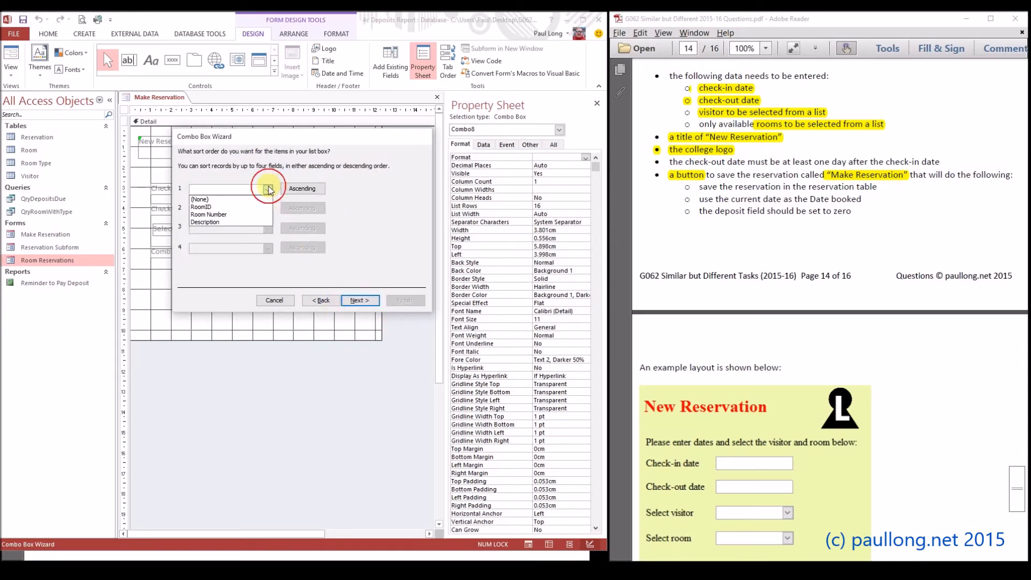
click(223, 215)
click(361, 301)
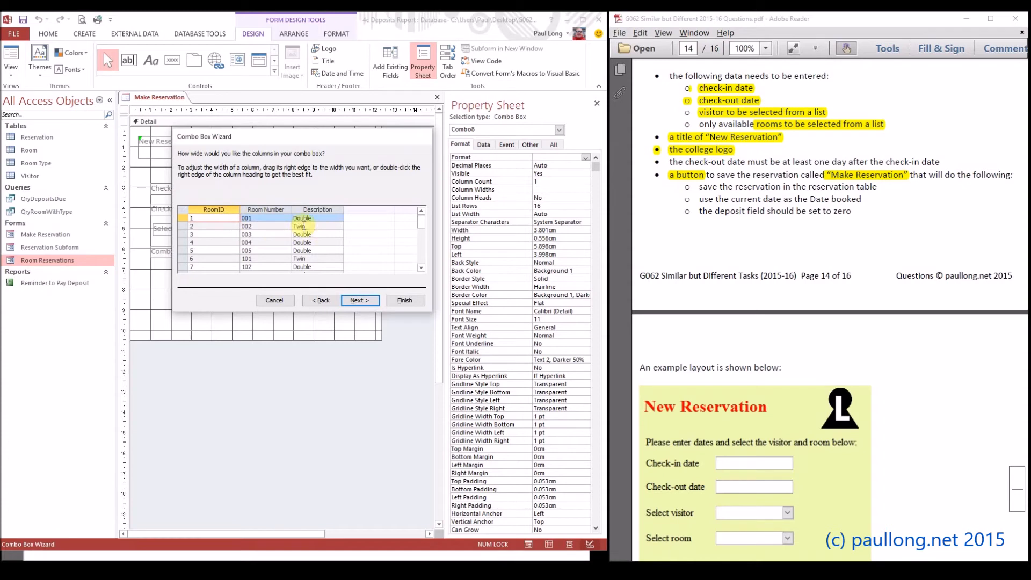
Accept the default column widths, keep RoomID as the column to store, and finish the combo box with the label "Select room"
click(359, 301)
click(328, 299)
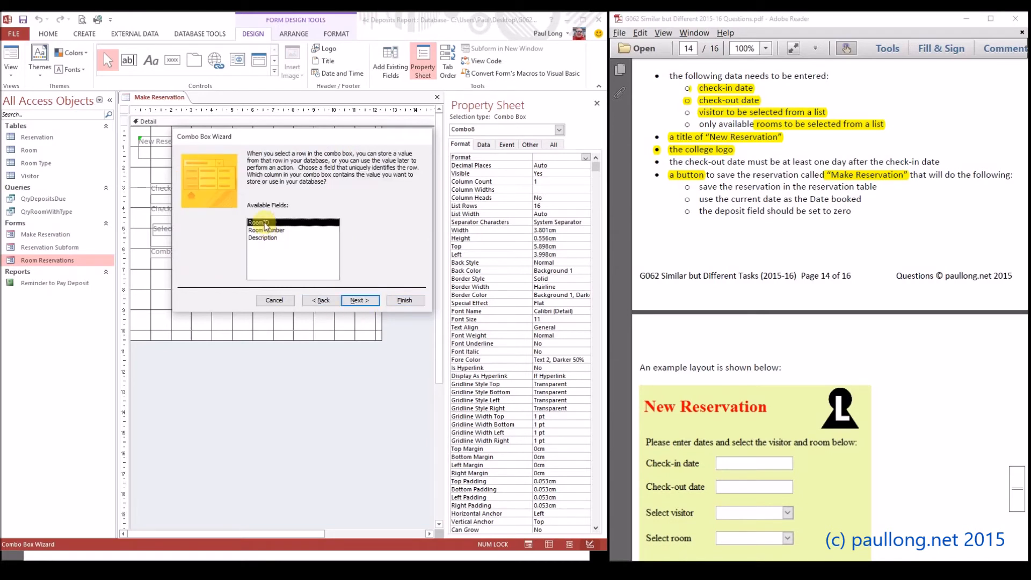
click(368, 302)
click(252, 168)
double_click(253, 168)
text(Sele)
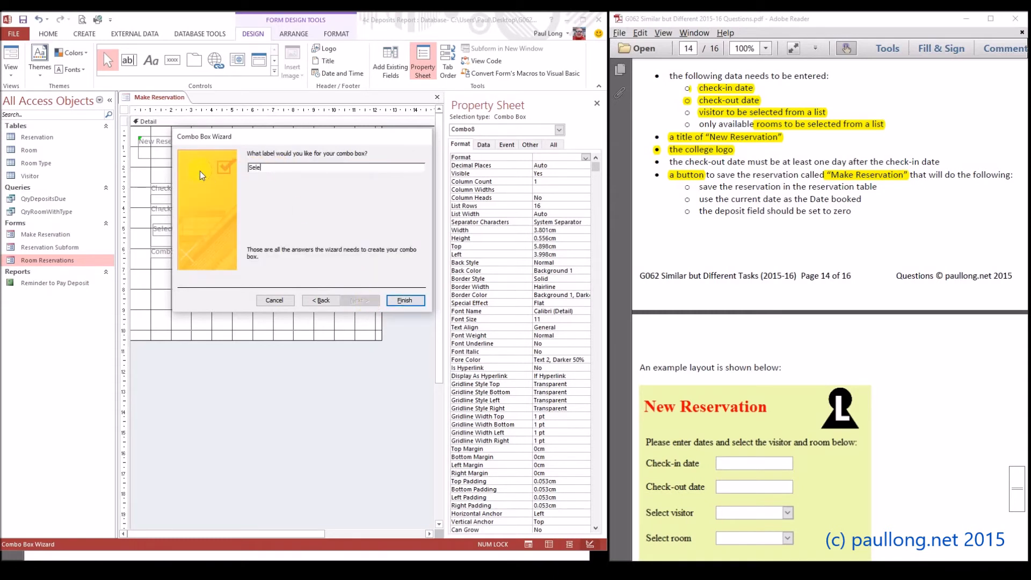
text(ct room)
click(409, 301)
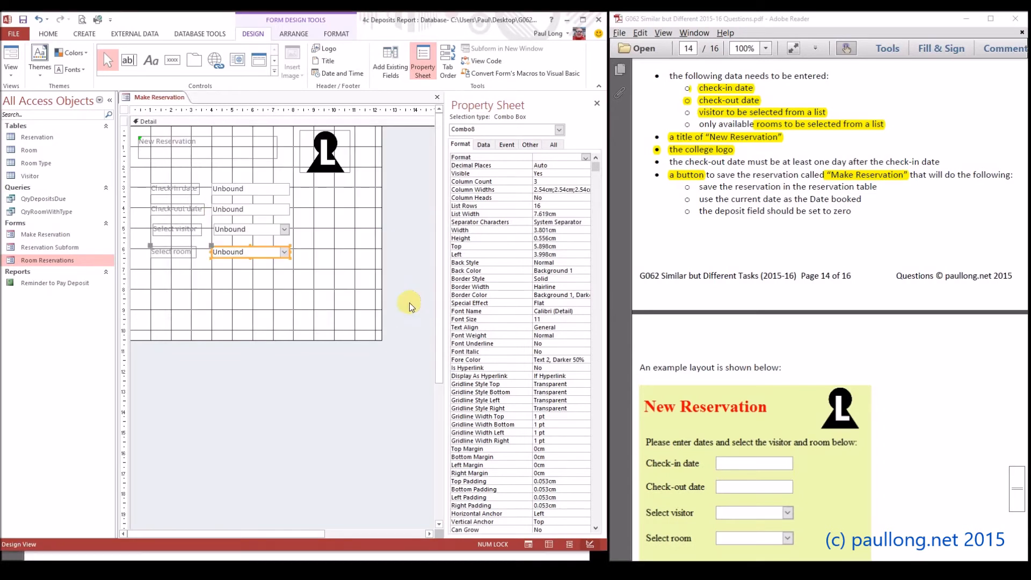
Format the New Reservation title as red, bold, 20-point Times New Roman
click(228, 270)
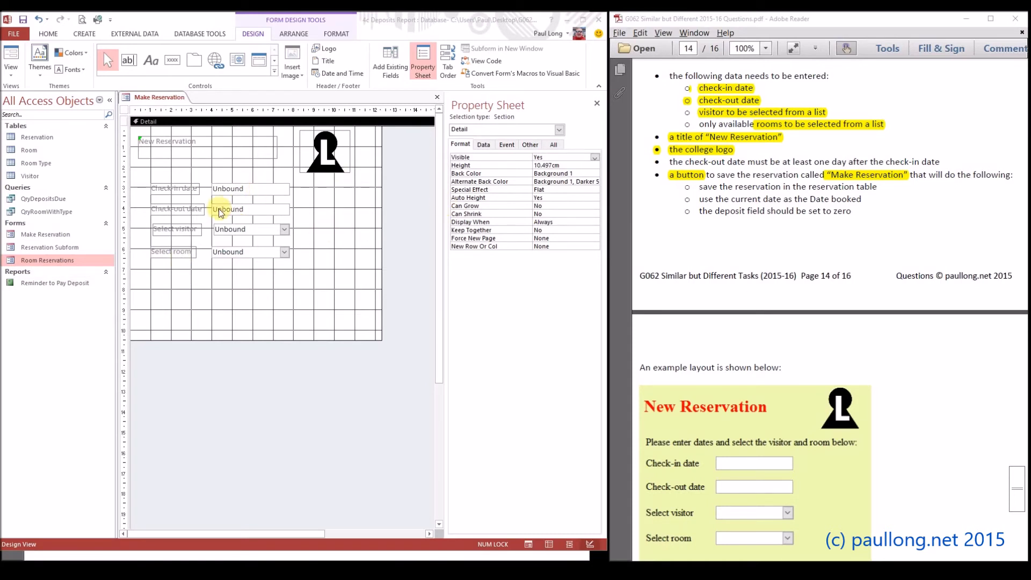
click(213, 144)
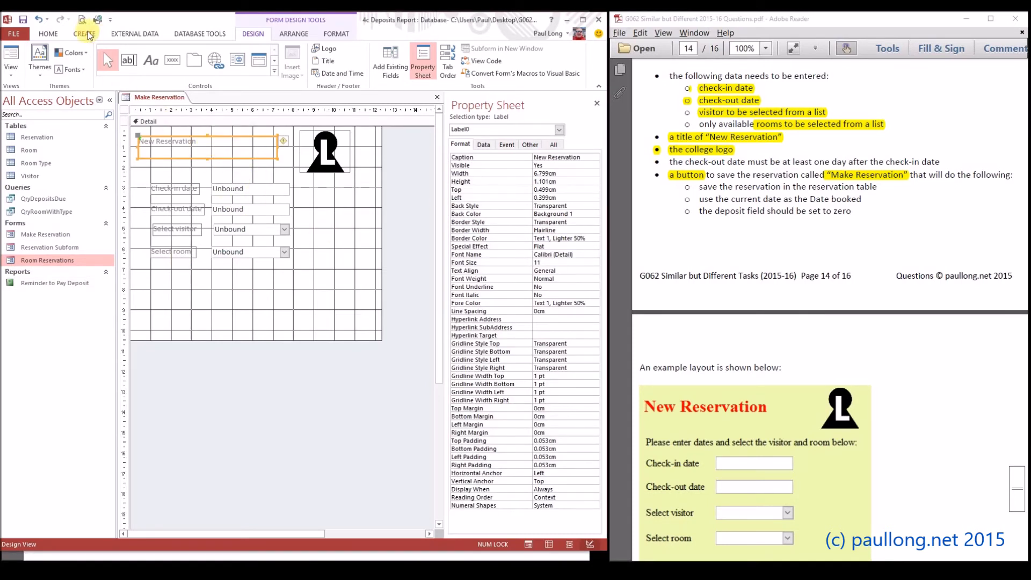
click(336, 35)
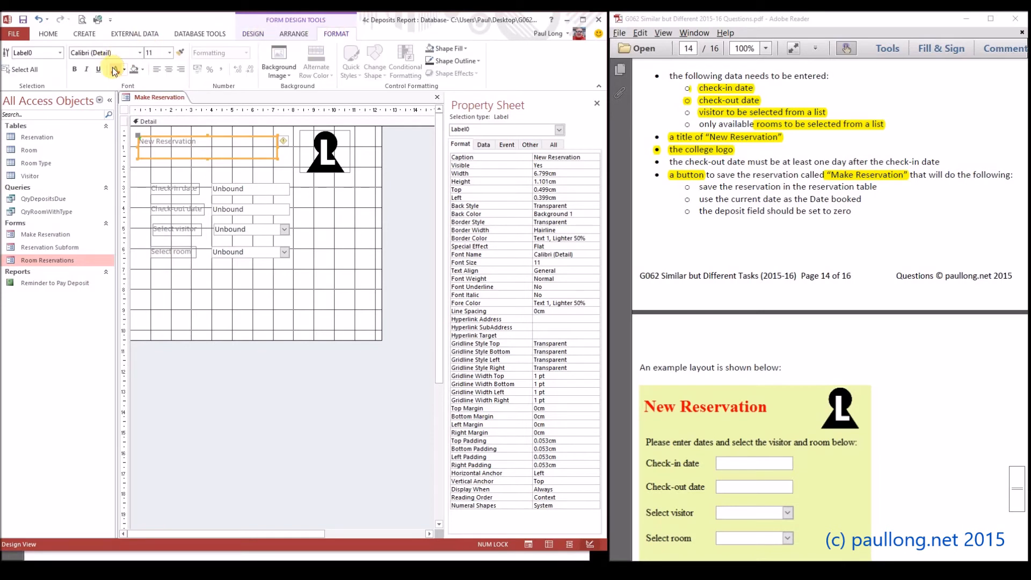
click(115, 70)
click(74, 68)
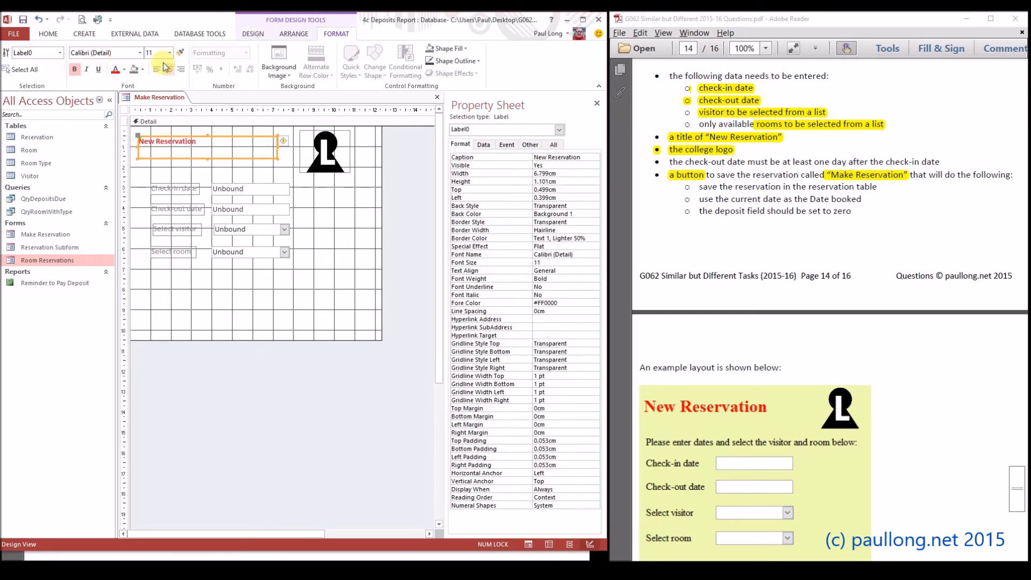
click(169, 53)
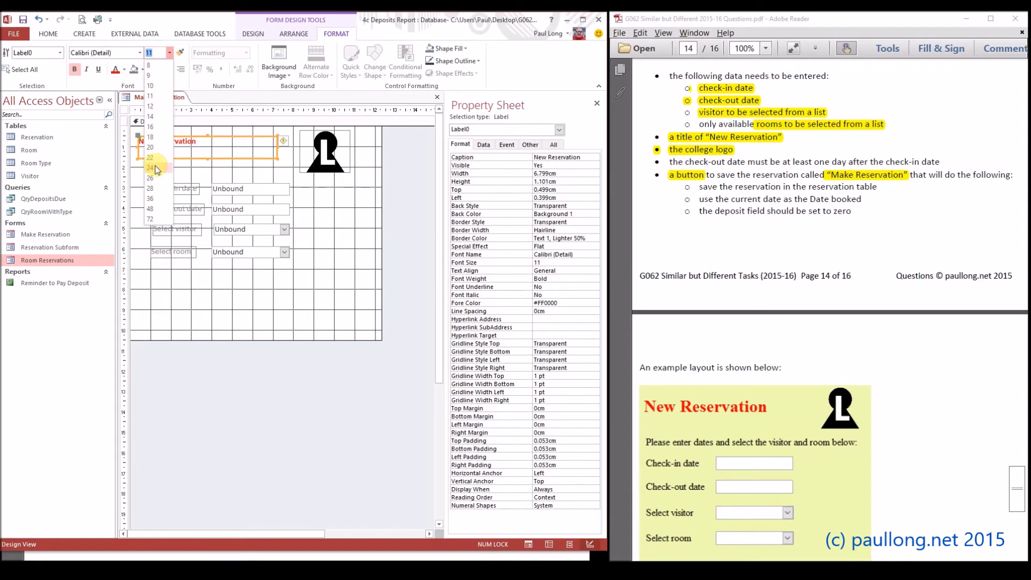
click(155, 146)
click(119, 53)
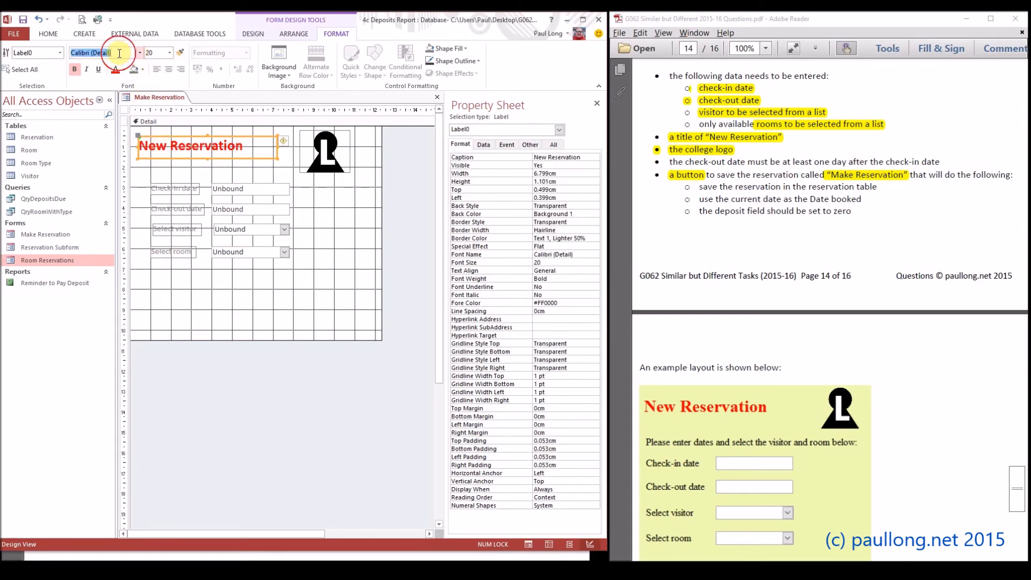
text(Times New Roman)
key(Return)
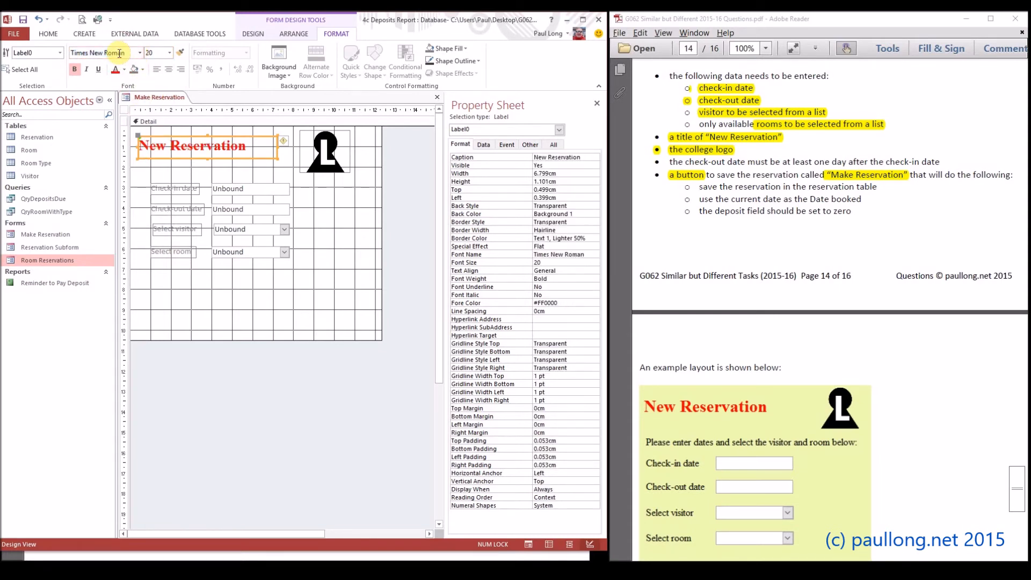
Format the date, visitor and room labels and their input controls as black, 12-point Times New Roman
drag(303, 283, 140, 178)
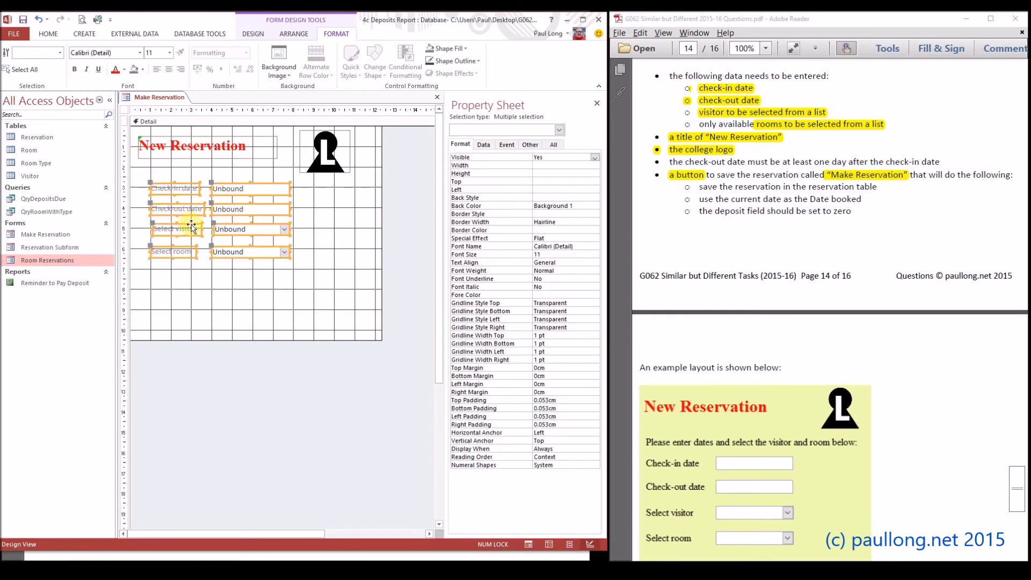
click(124, 70)
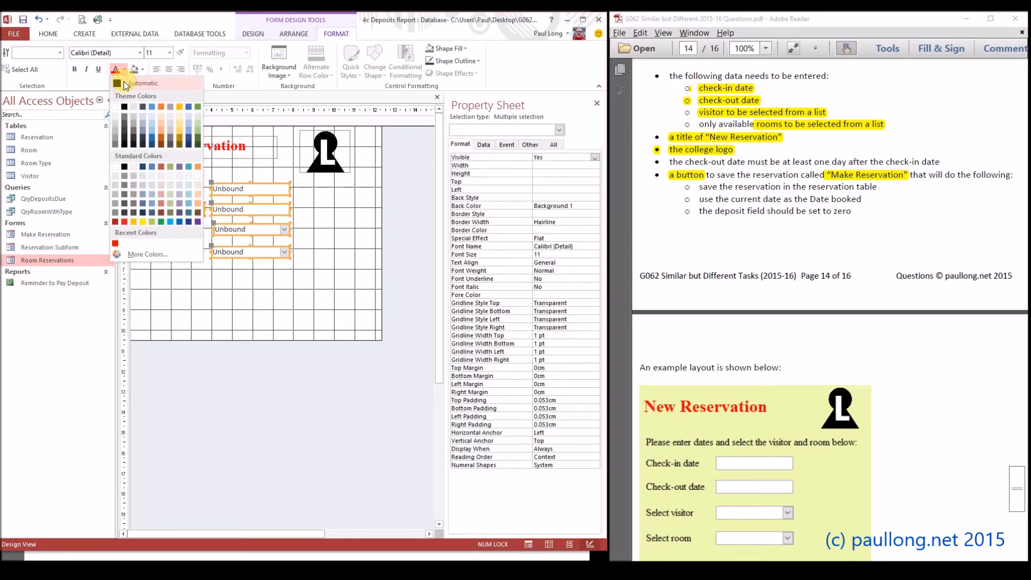
click(126, 83)
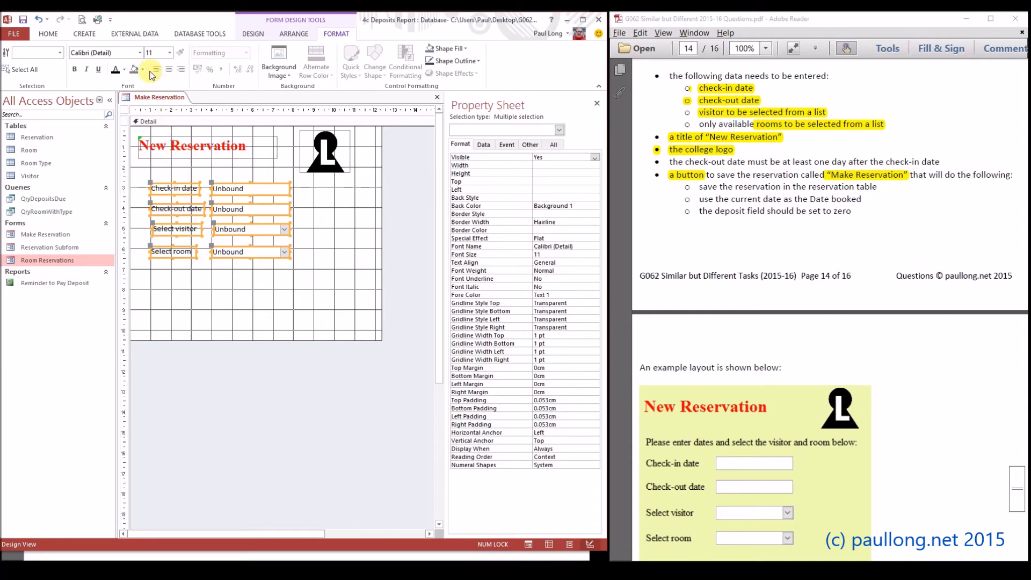
click(170, 53)
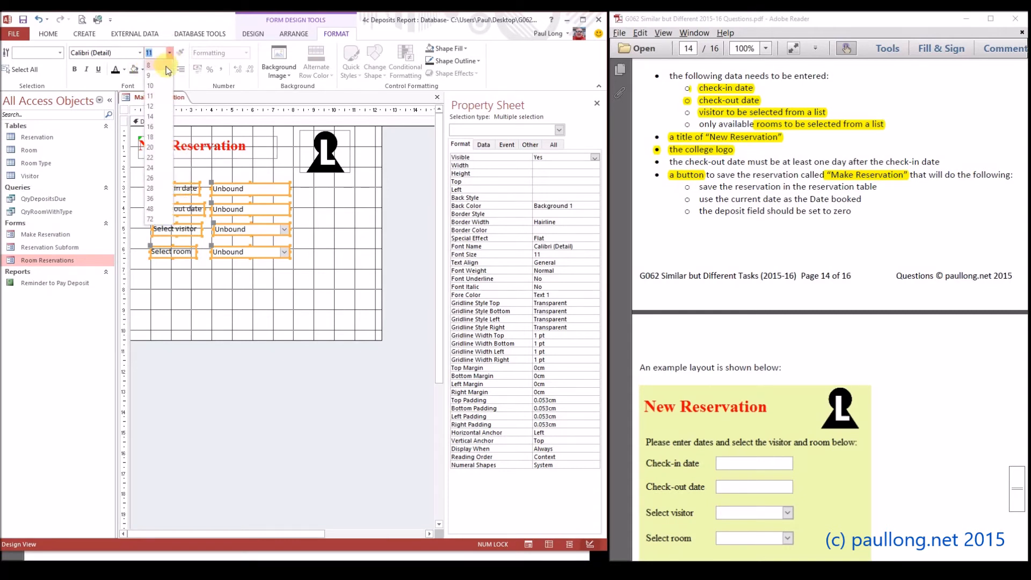
click(158, 99)
click(130, 54)
text(Times New Roman)
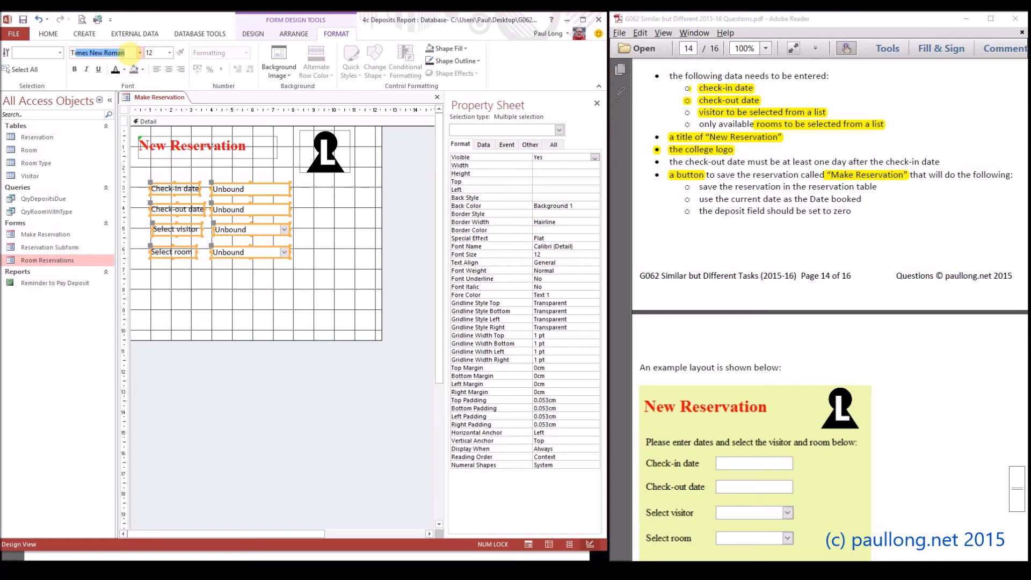
key(Return)
click(364, 203)
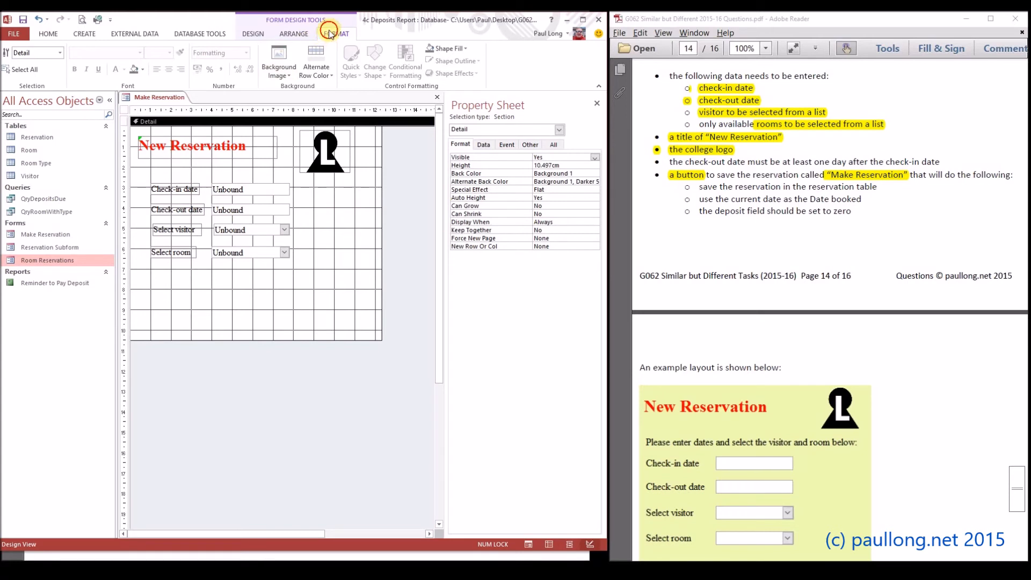
click(463, 49)
click(454, 235)
click(268, 203)
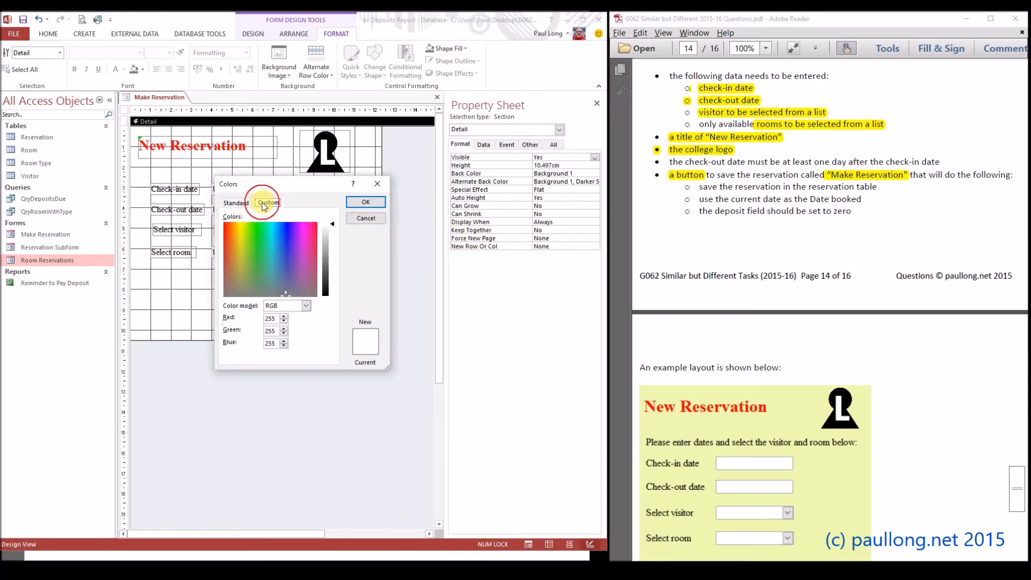
double_click(276, 318)
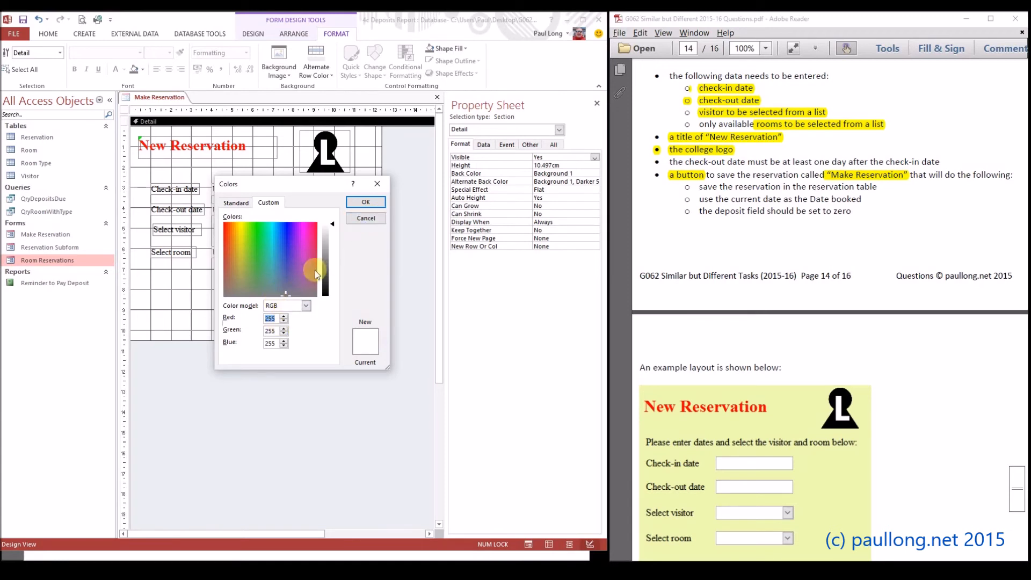
click(366, 218)
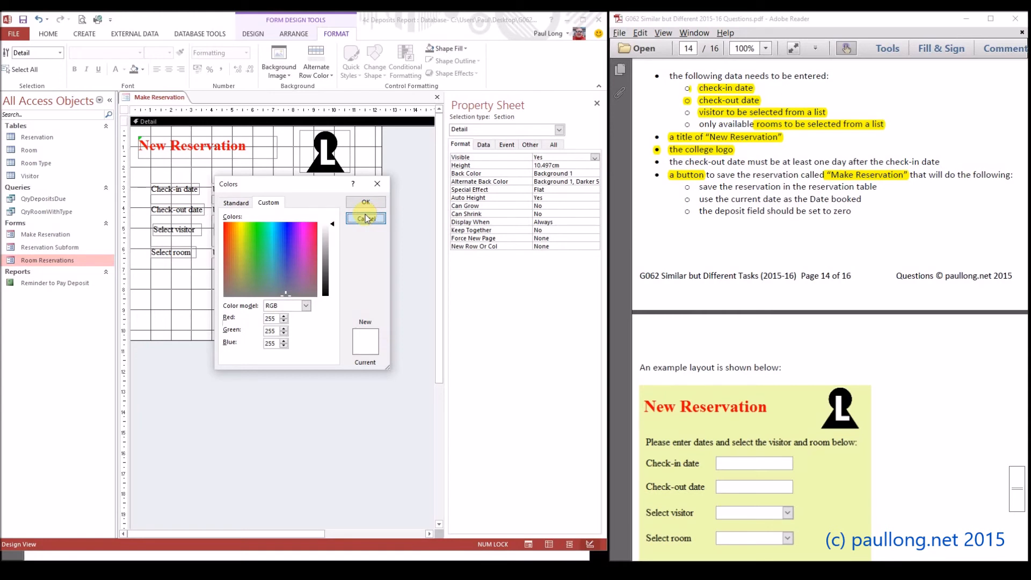
click(366, 218)
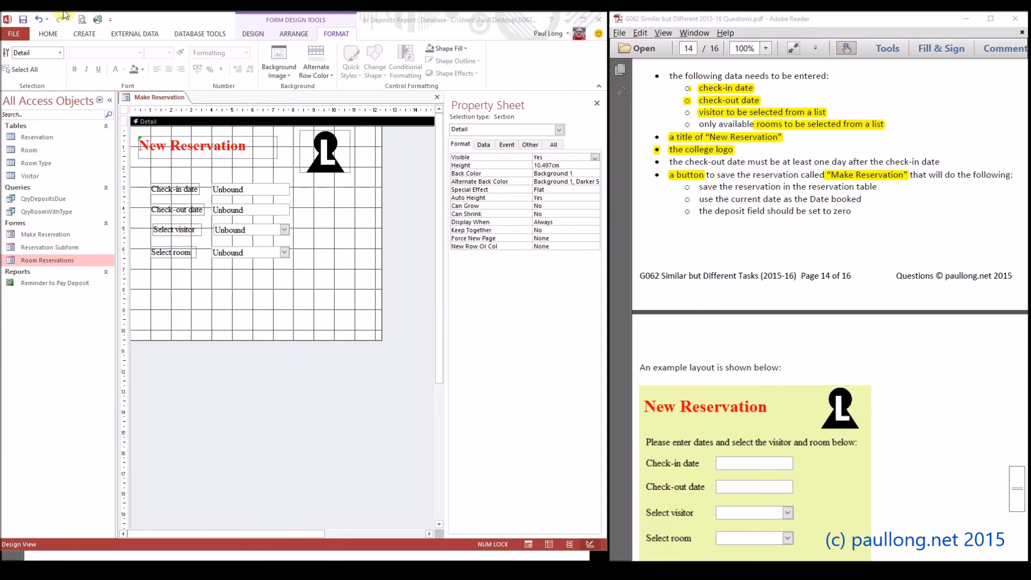
Create an empty macro, save it as Make Reservation, and close it
click(85, 34)
click(424, 56)
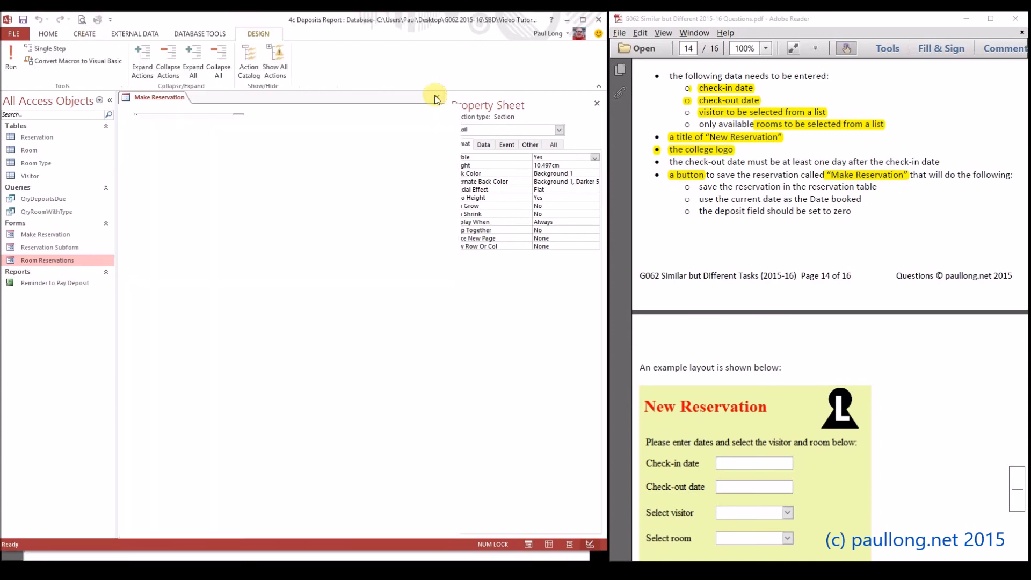
click(23, 19)
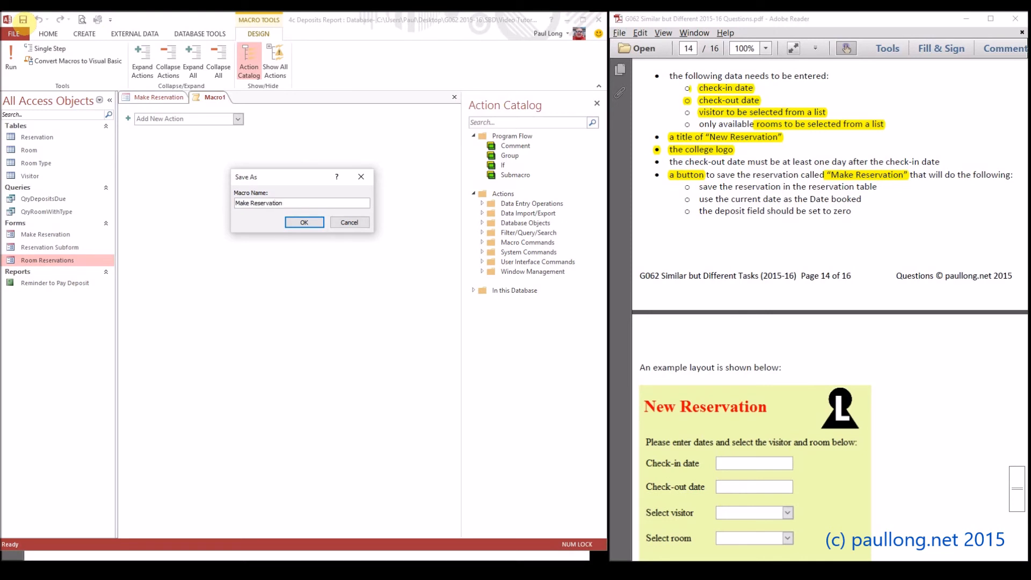
key(Return)
right_click(237, 99)
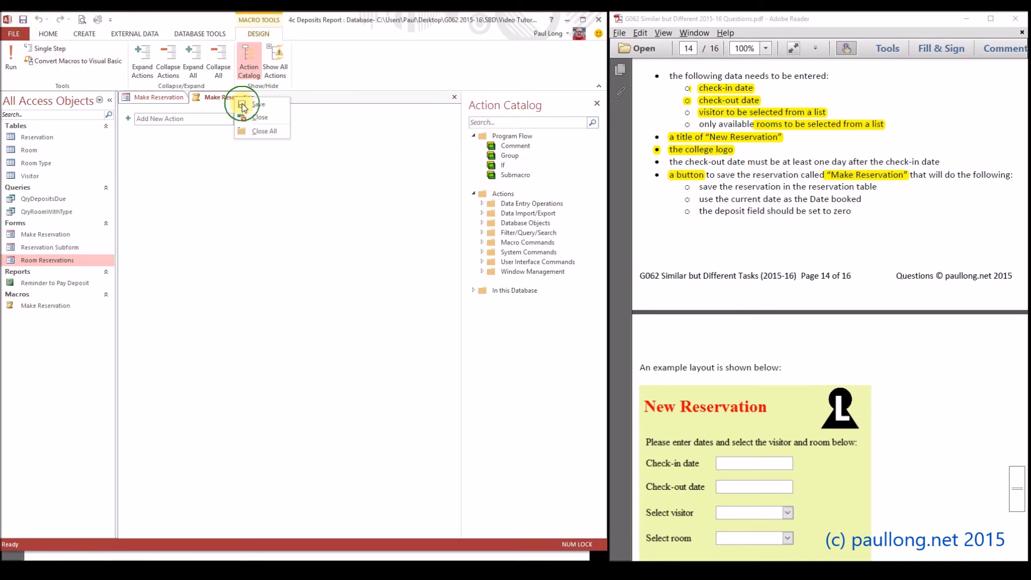
click(259, 118)
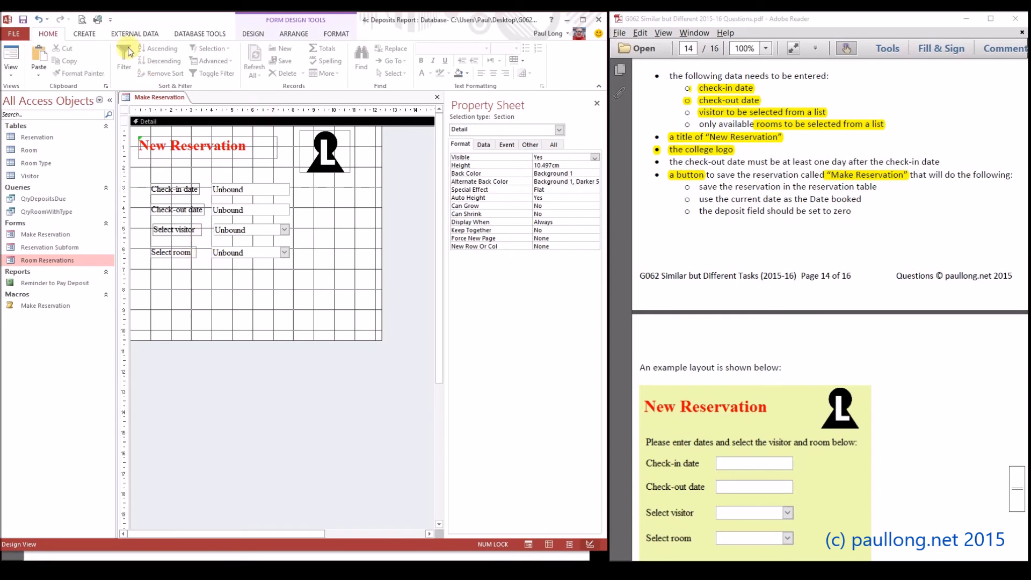
Draw a command button about 4.4 cm wide and 0.7 cm high below the room list, with Run Macro as its action
click(254, 34)
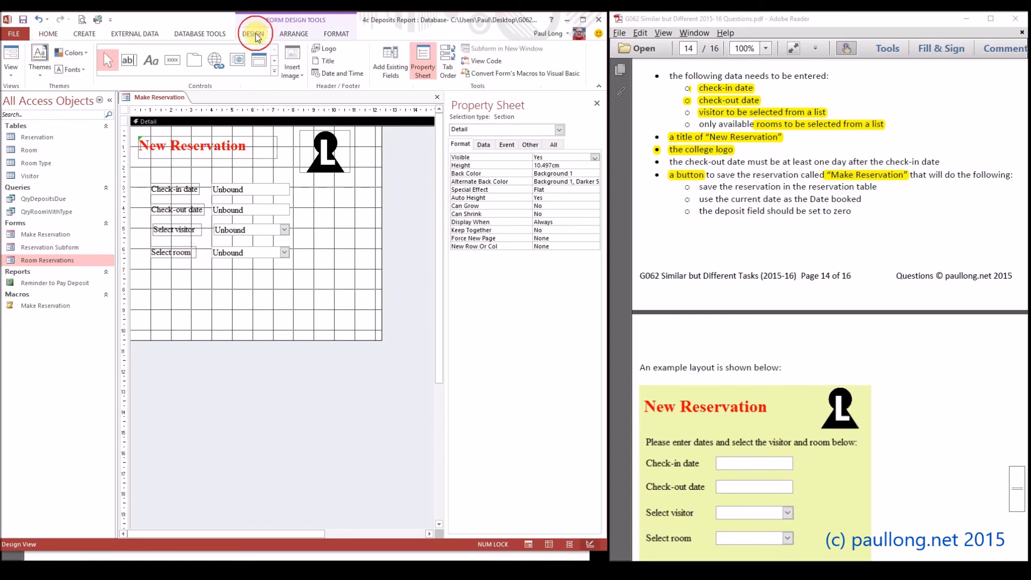
click(172, 60)
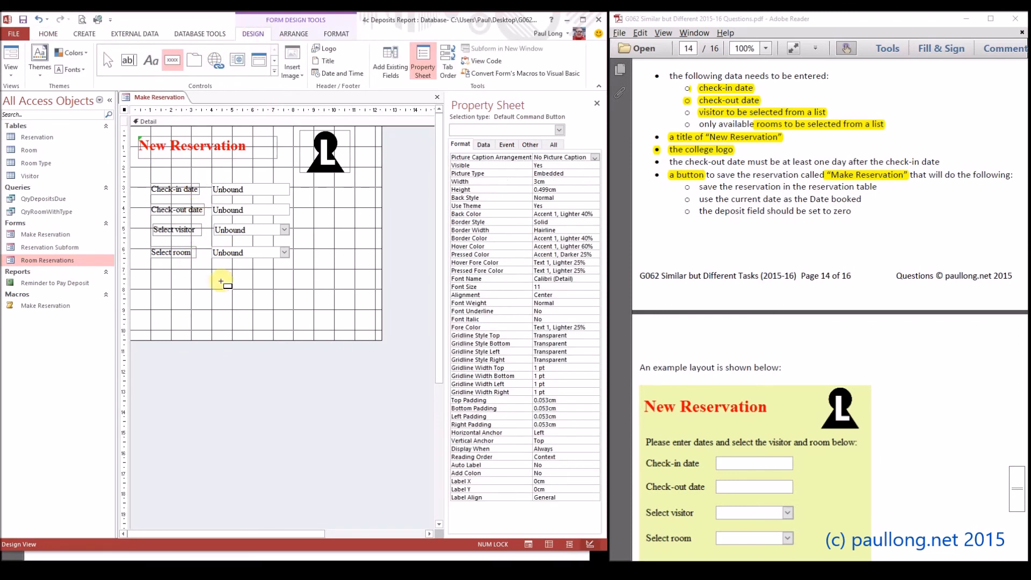
drag(186, 275, 275, 290)
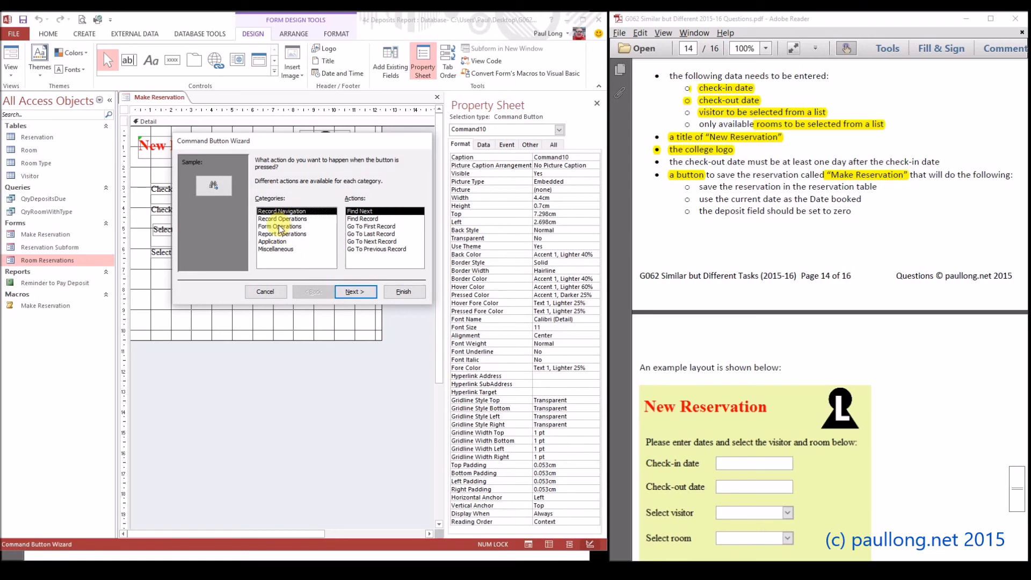
click(274, 249)
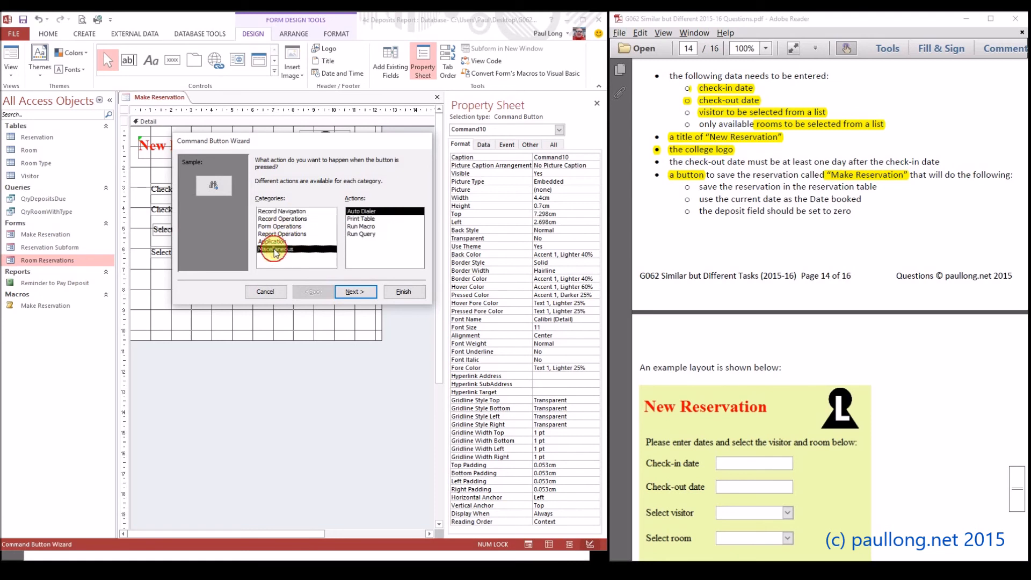
click(363, 226)
click(356, 291)
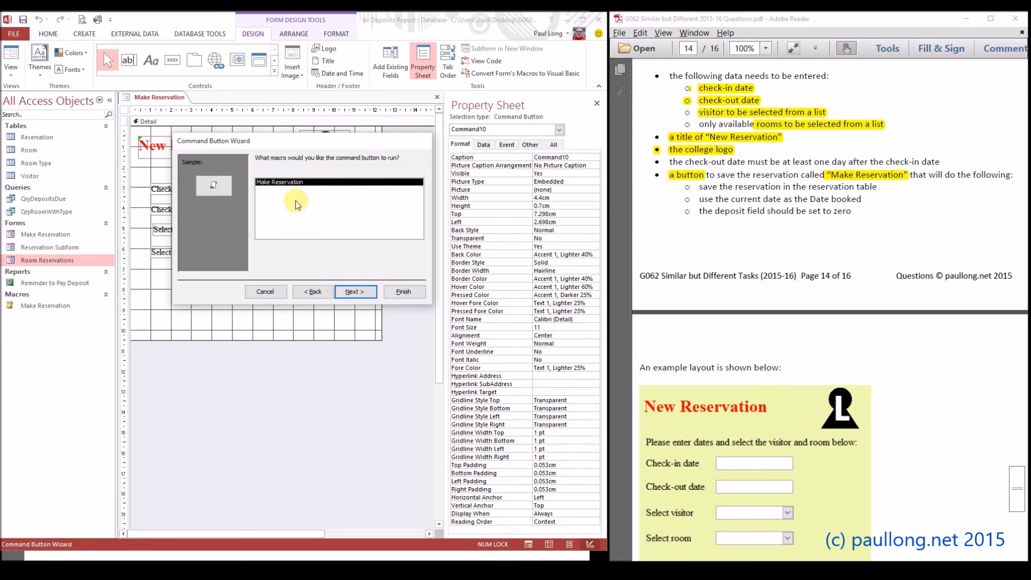
Assign the Make Reservation macro to the command button, set its text to "Make Reservation", and finish the wizard
click(356, 291)
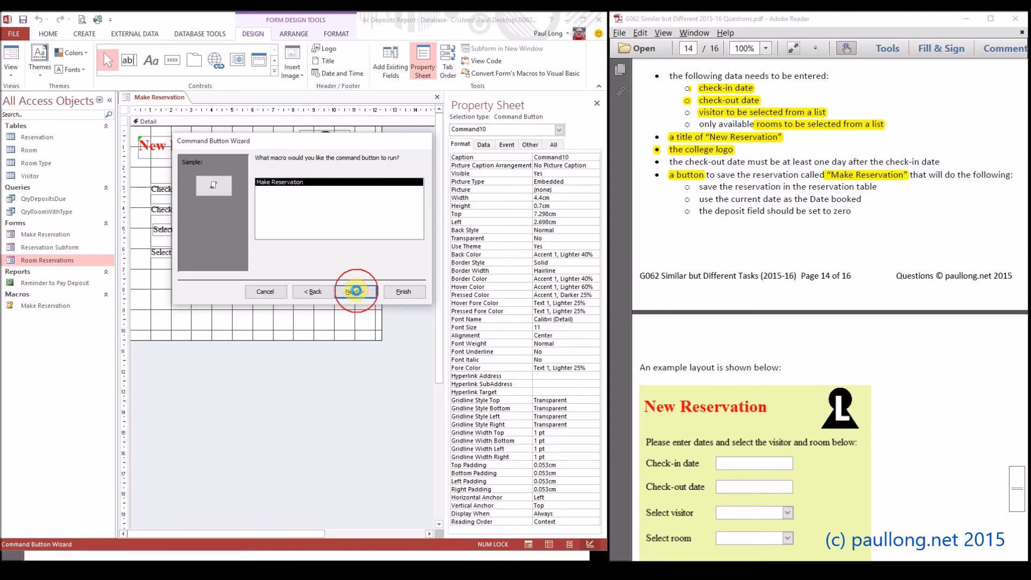
click(263, 202)
text(Make REser)
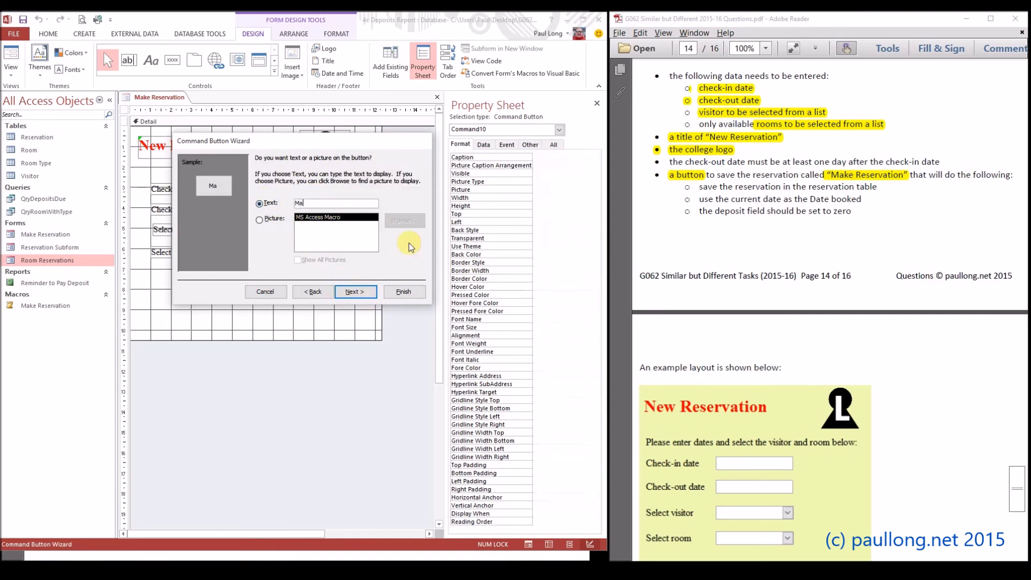
key(BackSpace)
key(BackSpace)
key(BackSpace)
key(BackSpace)
text(eservation)
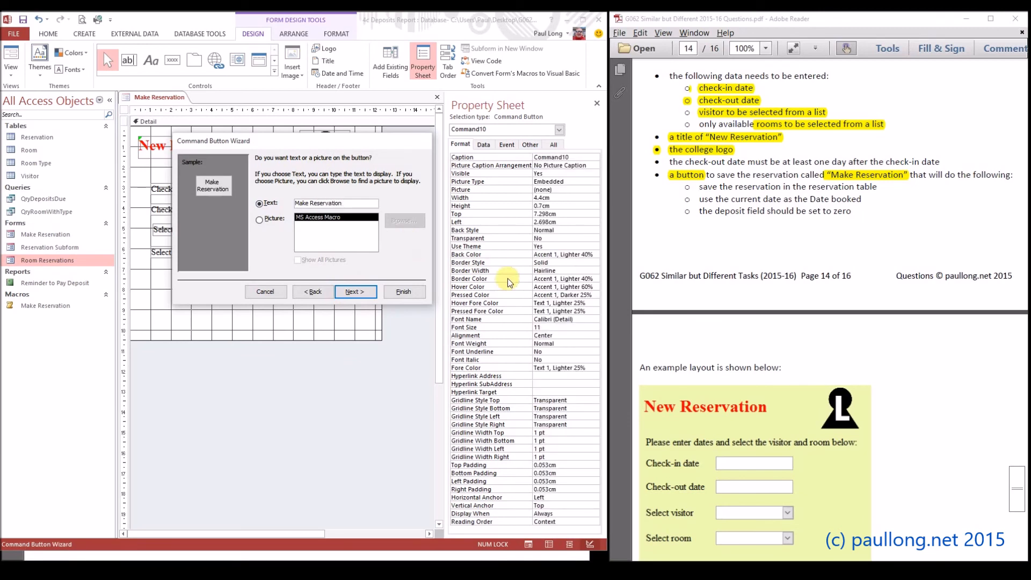
click(402, 296)
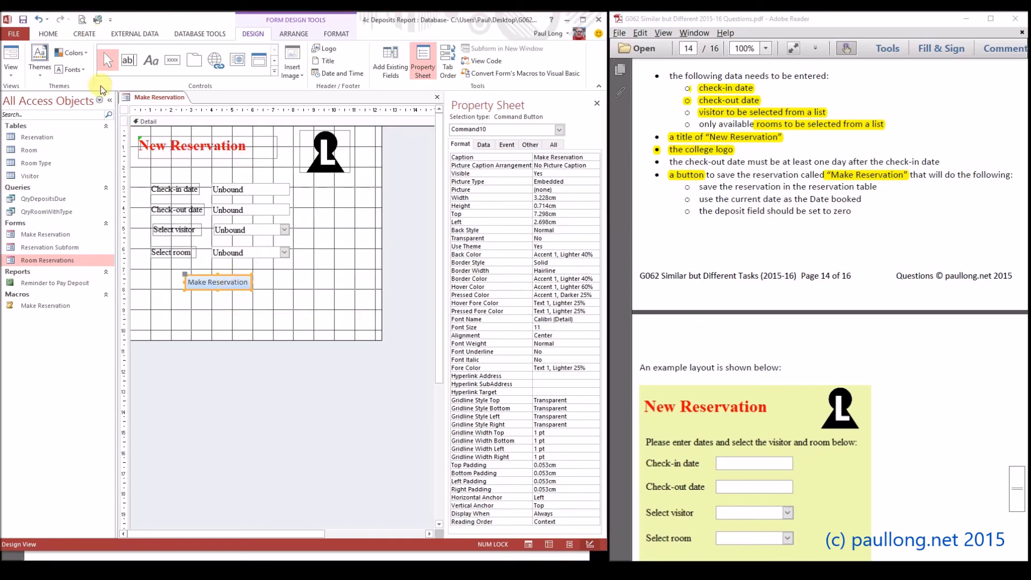
Format the Make Reservation button's text as black, 12-point Times New Roman
click(335, 34)
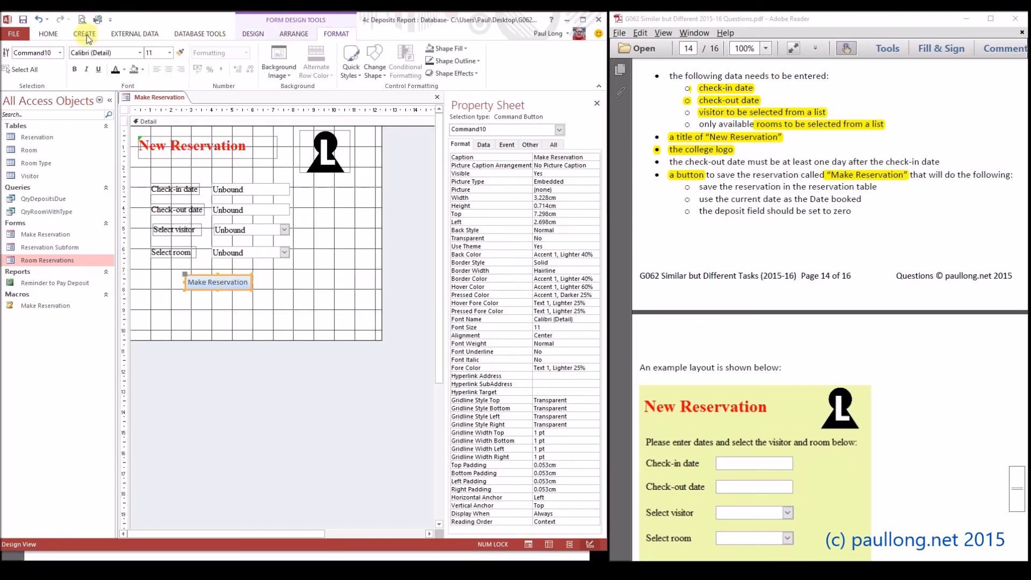
click(140, 53)
text(Times New Roman)
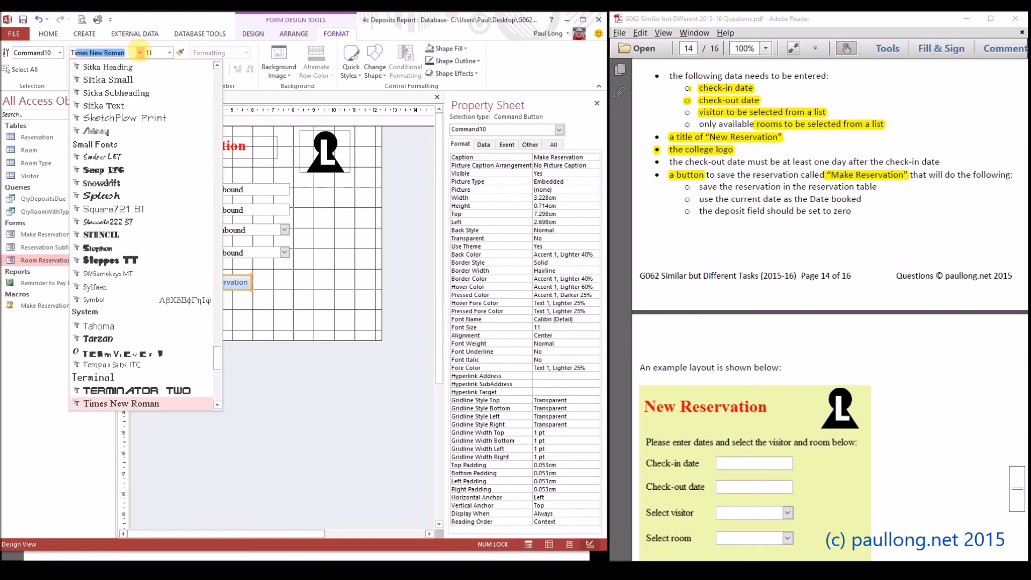
key(Return)
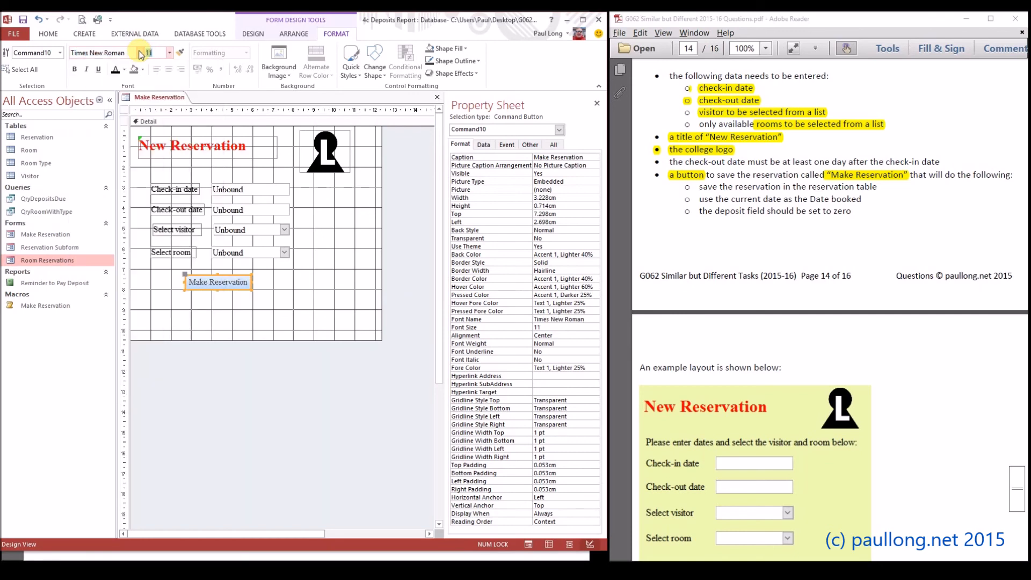
click(170, 52)
click(154, 98)
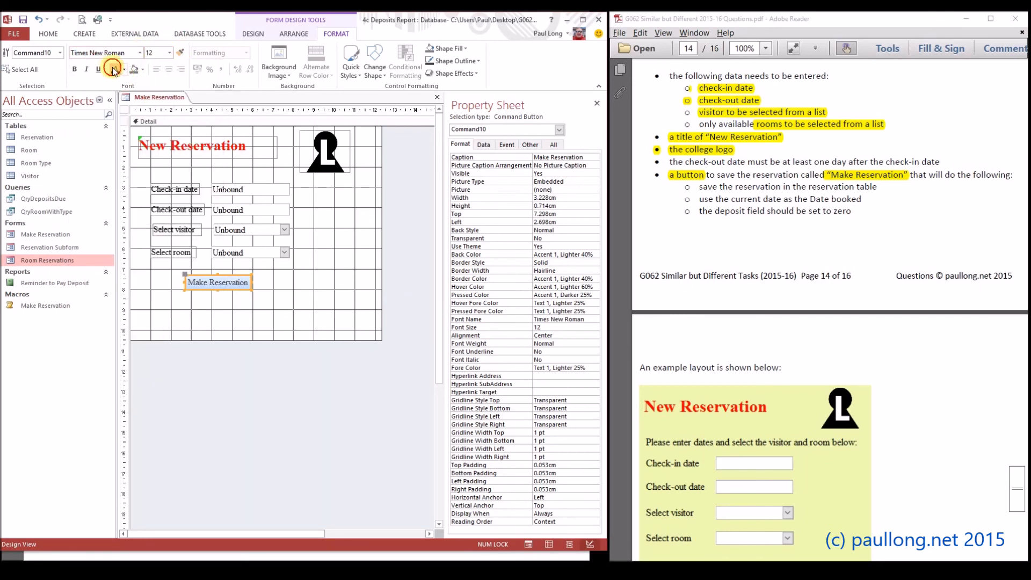
Deselect the button and display the reservation form in Form view to check its layout
click(277, 288)
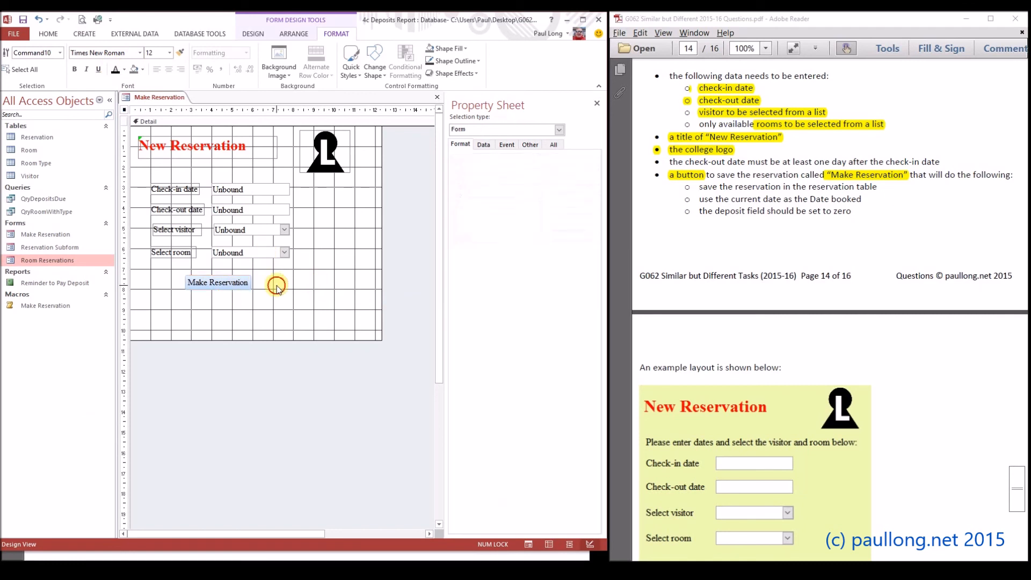
click(42, 36)
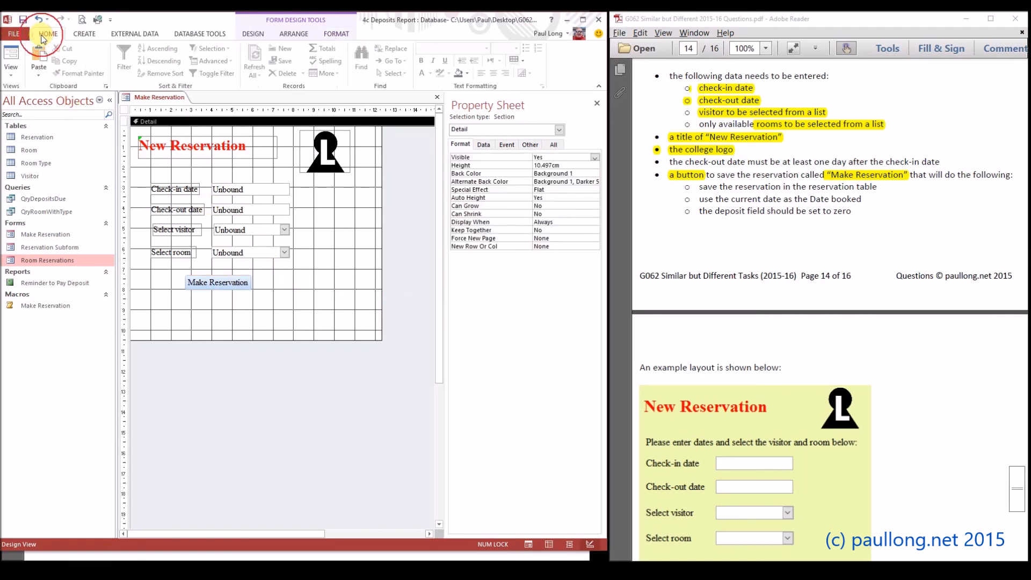
click(11, 55)
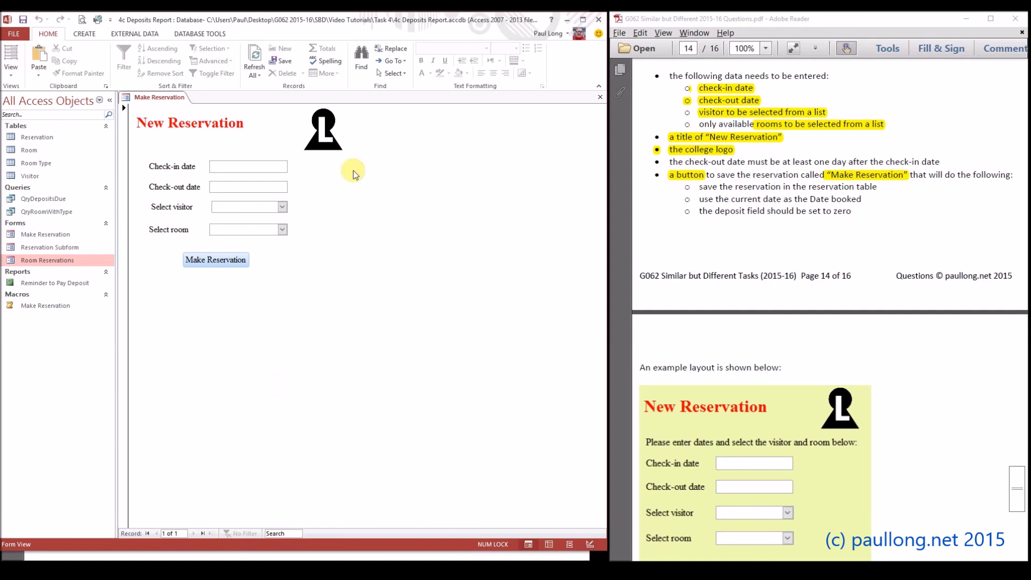